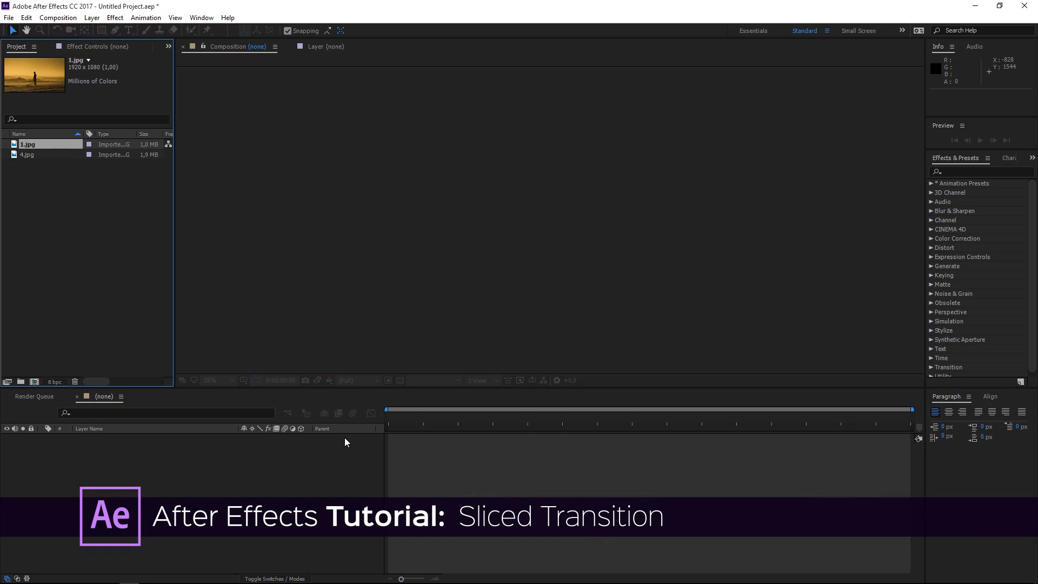
Preview the two surf photos, then create a new composition named Main.
click(30, 154)
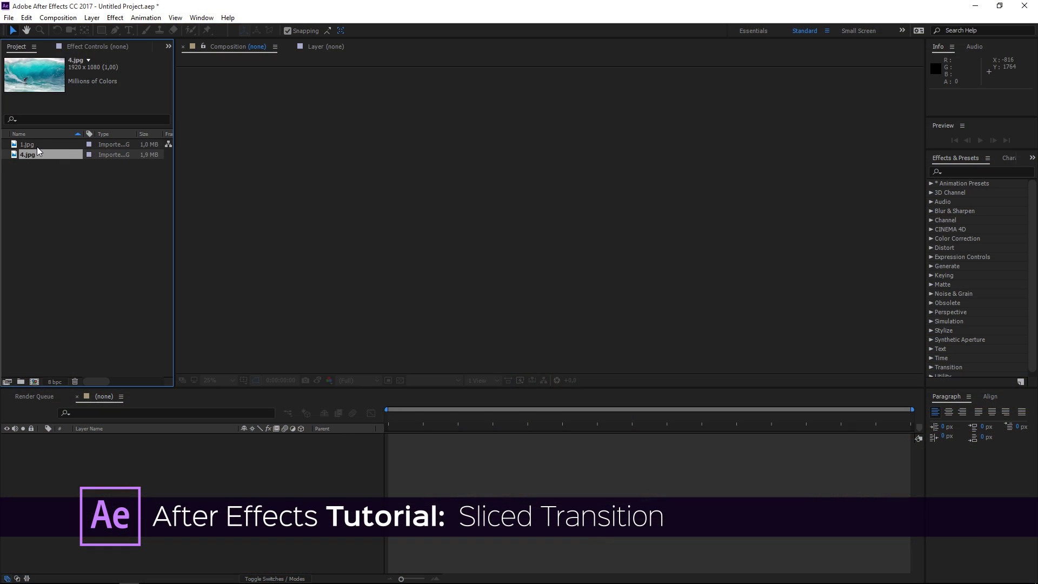
click(41, 143)
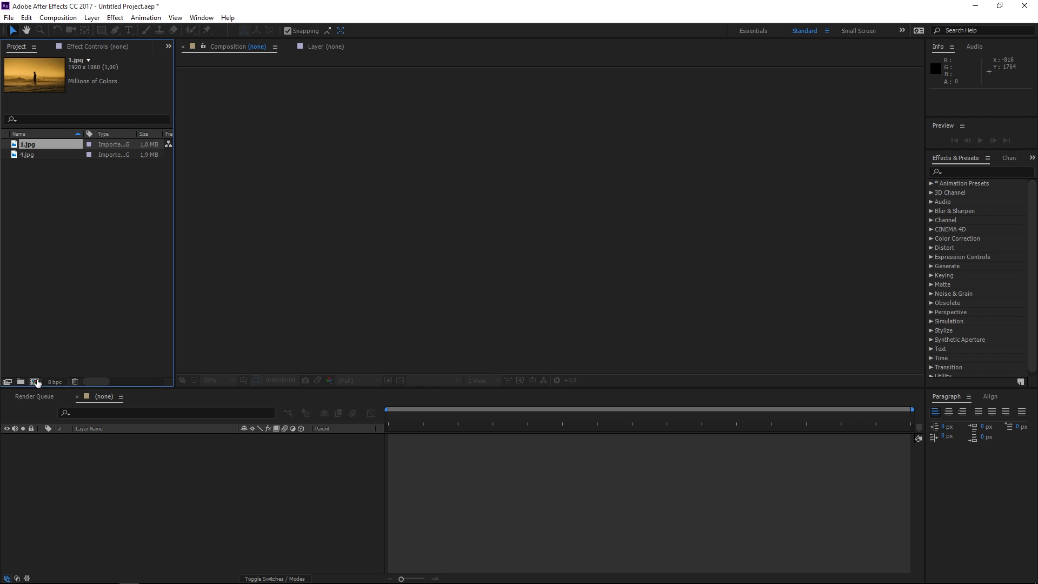
click(34, 382)
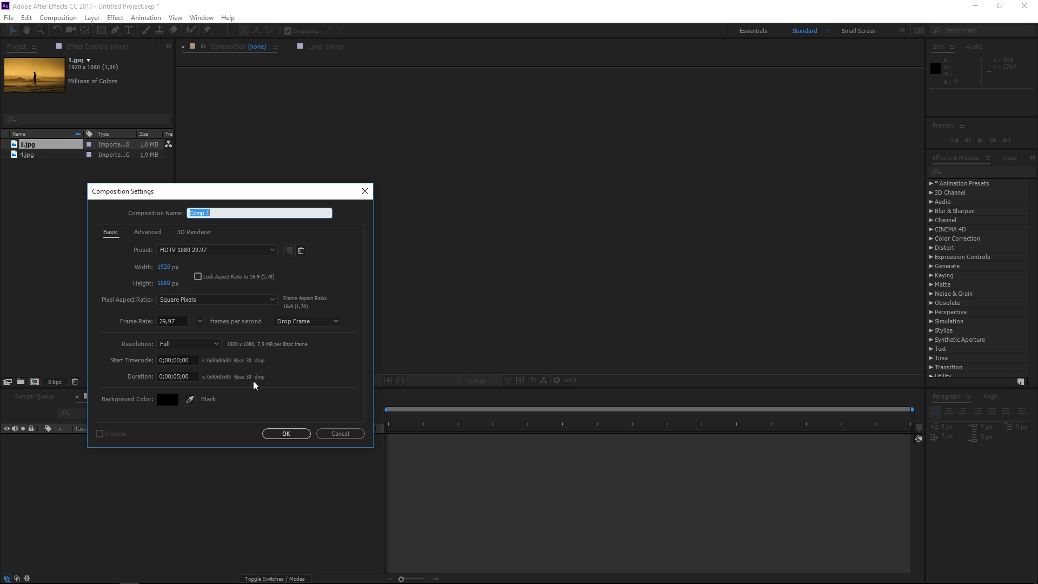
text(Main)
key(Return)
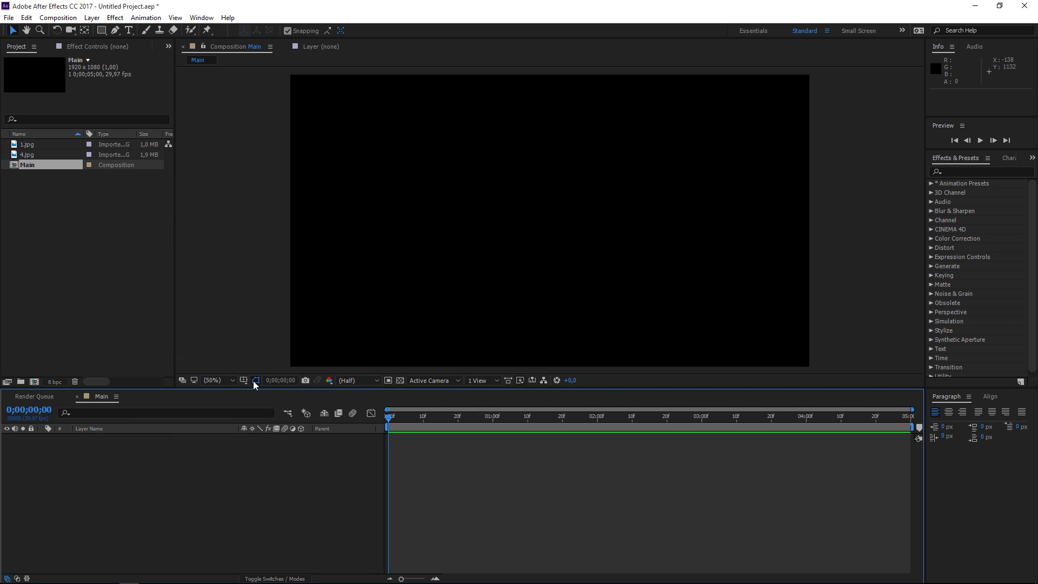
Add the wave surfer photo 4.jpg to Main and cut it off at 0;00;02;15.
click(27, 156)
drag(26, 155, 184, 470)
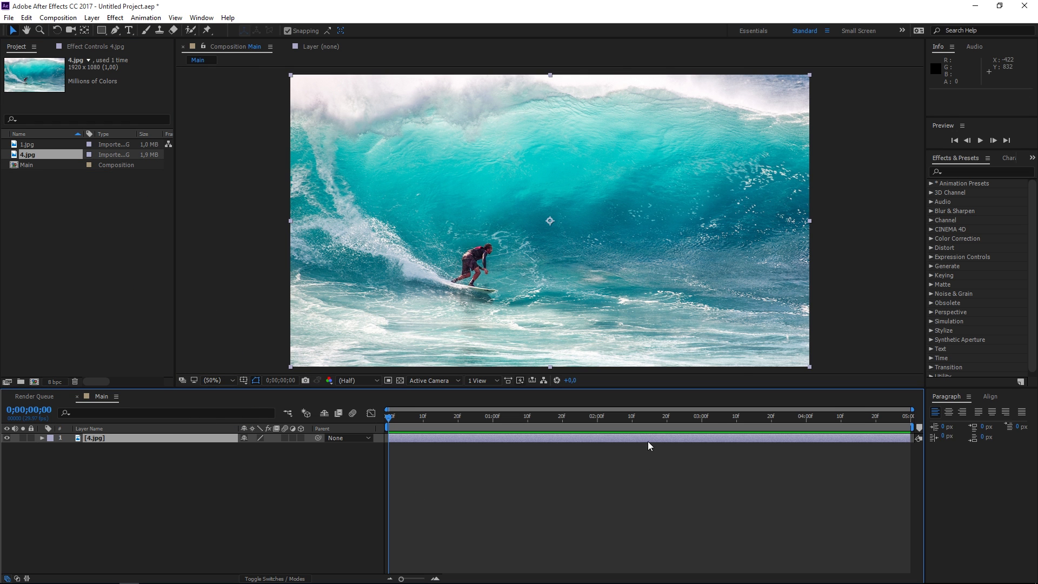
click(649, 417)
key(ctrl+shift+d)
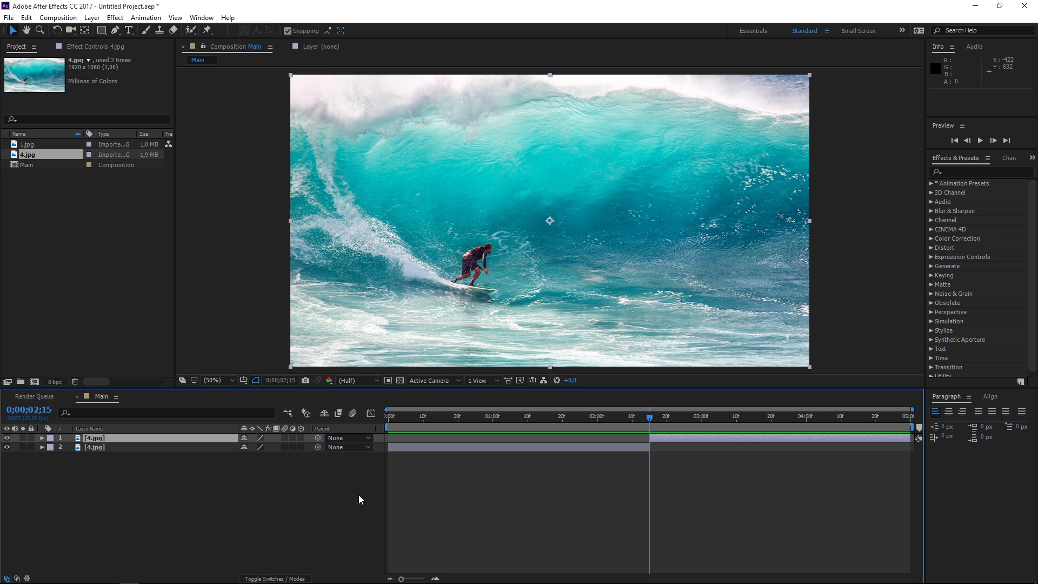
key(Delete)
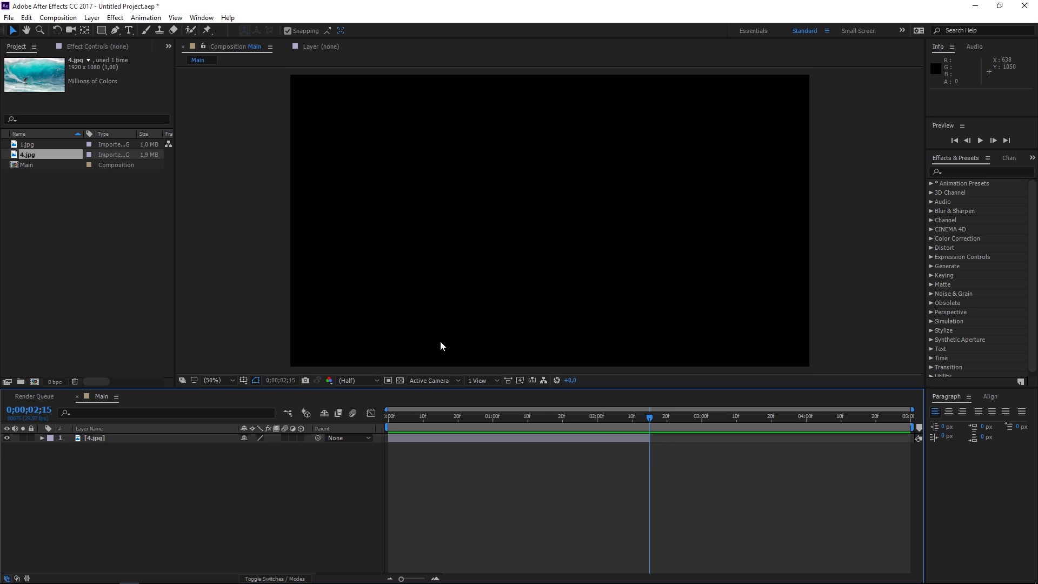
Place 1.jpg on top starting at 0;00;02;15 and preview the cut between photos.
click(36, 143)
drag(35, 142, 151, 439)
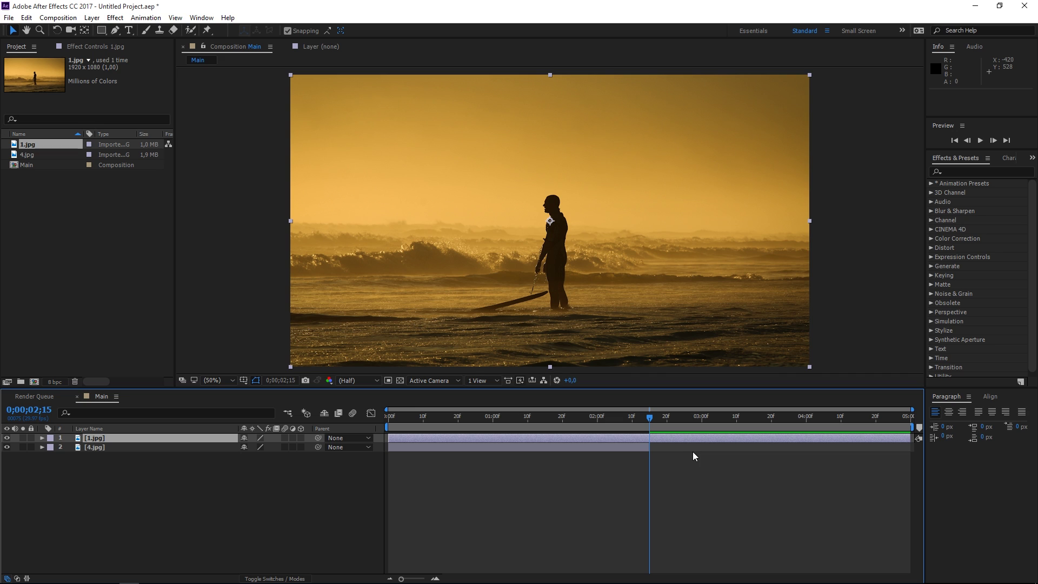
key(ctrl+shift+d)
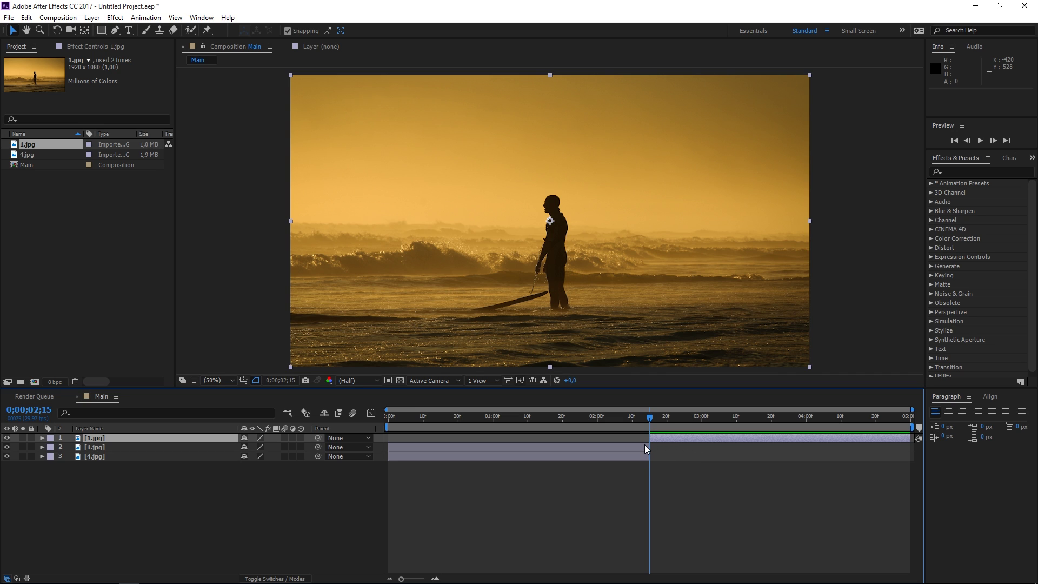
click(645, 446)
key(Delete)
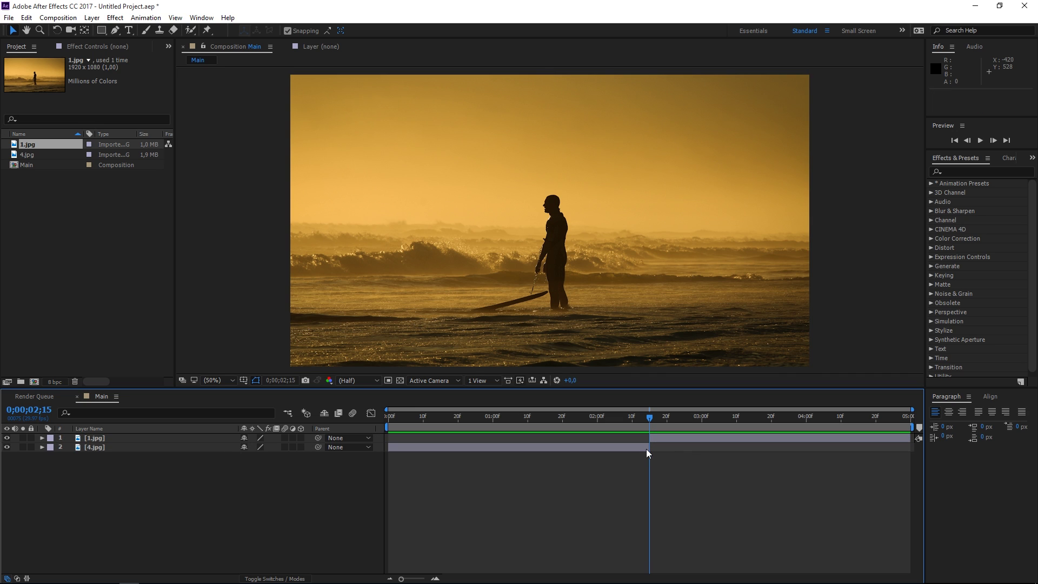
click(608, 417)
click(624, 425)
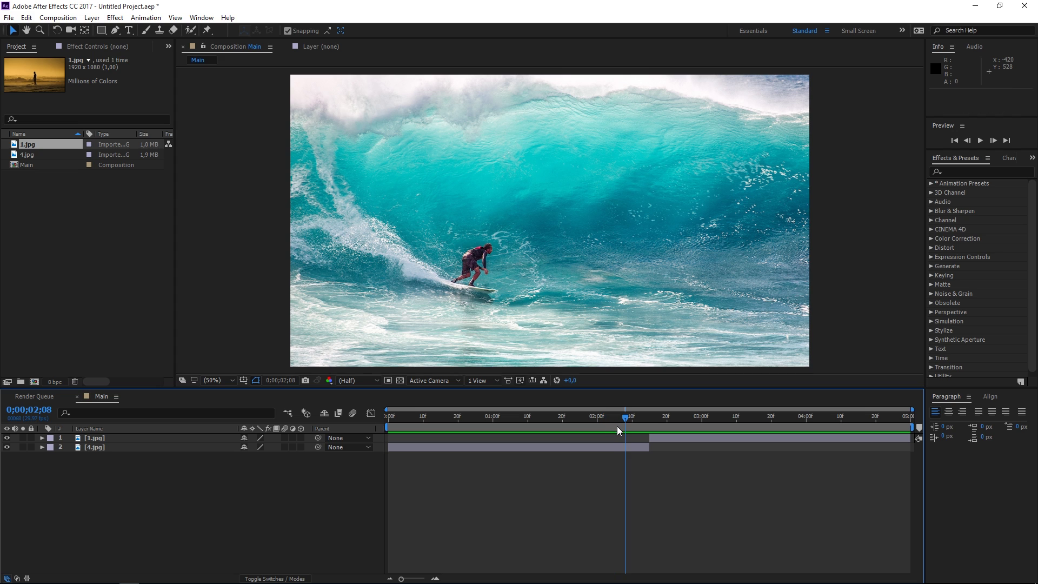
key(space)
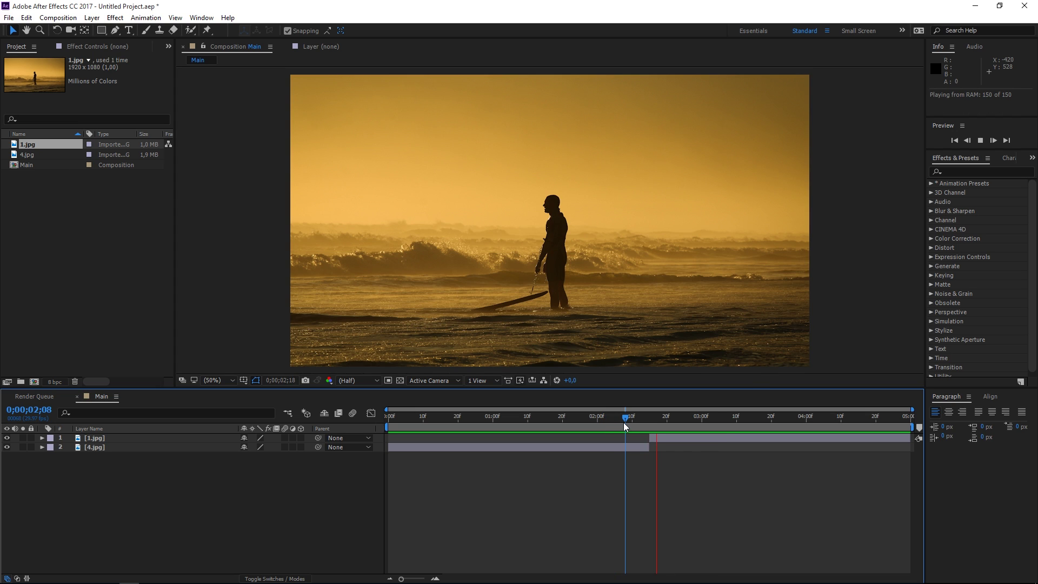
drag(625, 426, 648, 428)
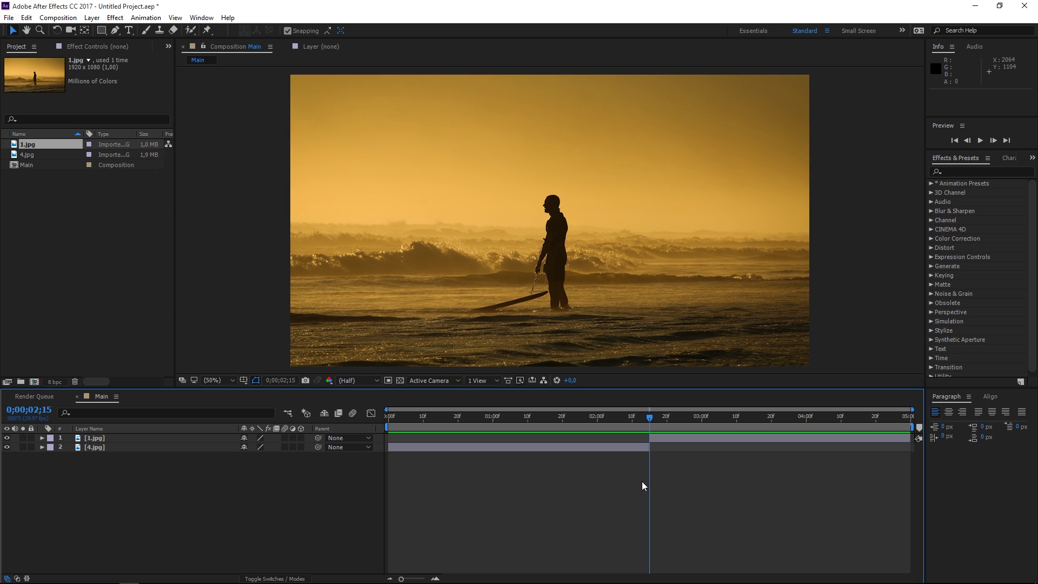
Add a new black solid layer to Main.
right_click(183, 508)
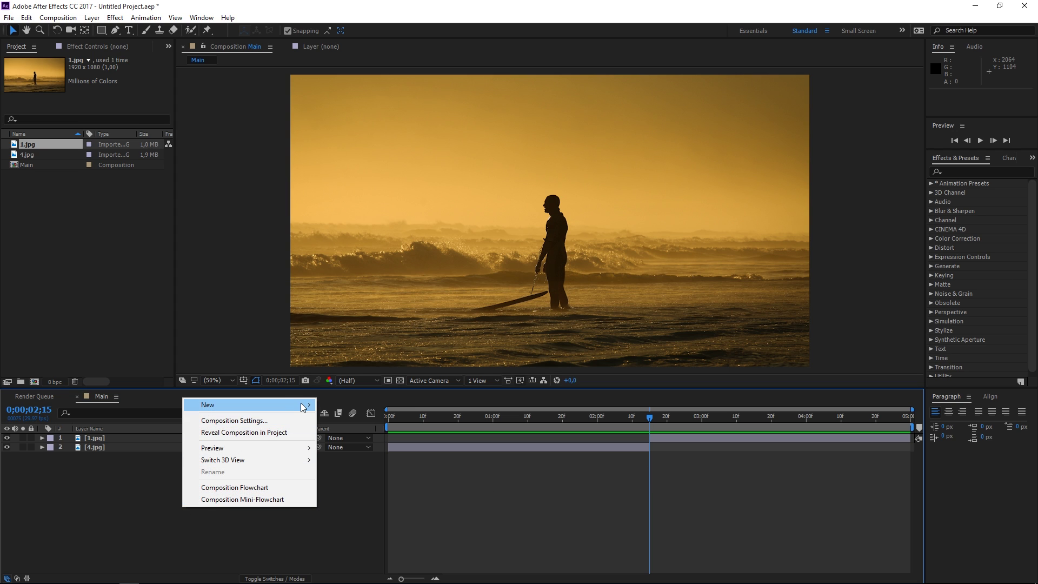
mouse_move(303, 405)
click(338, 433)
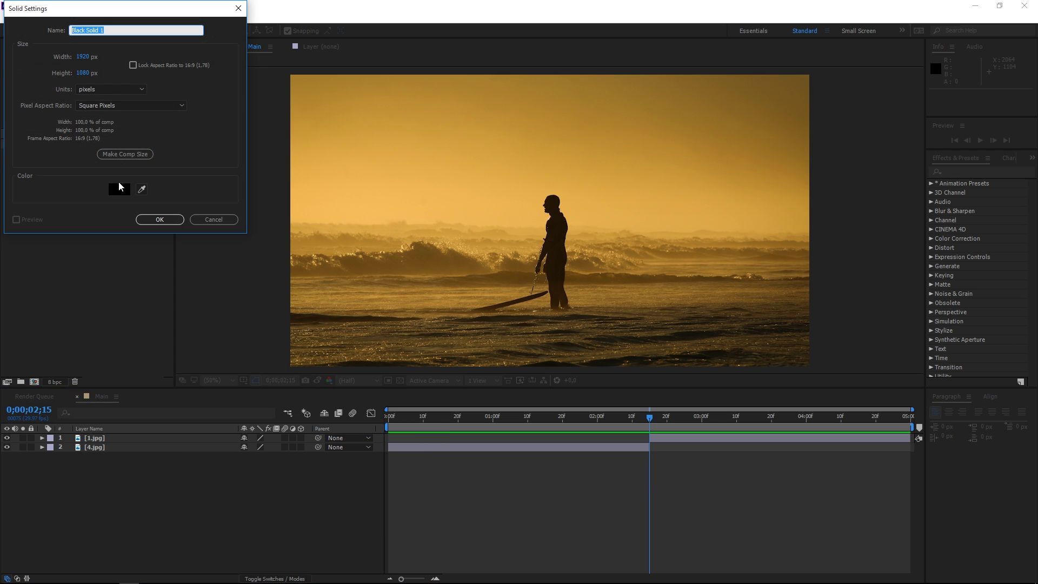
click(179, 220)
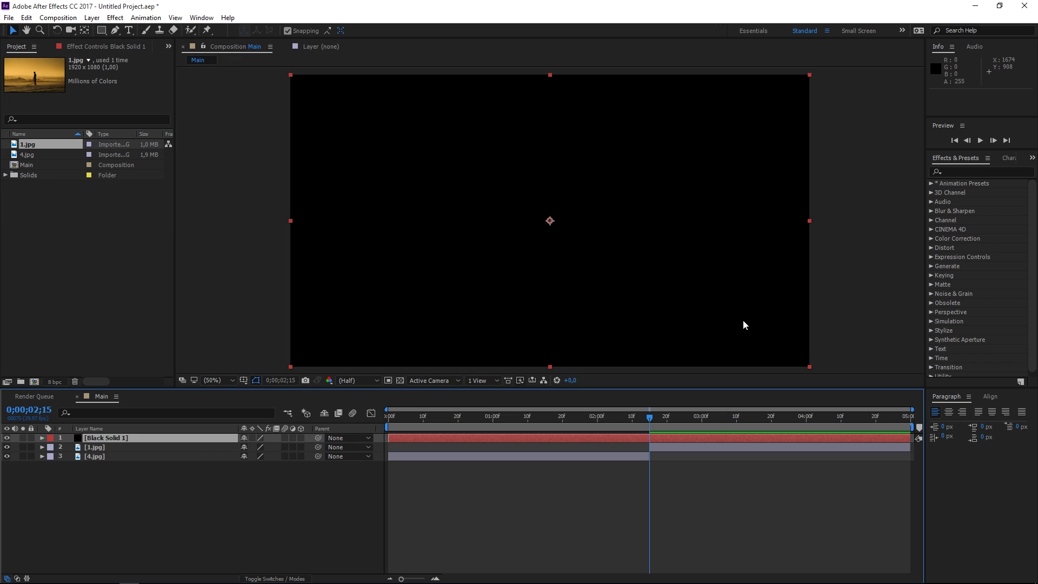
Apply the Fractal Noise and Cell Pattern effects to the black solid.
click(991, 172)
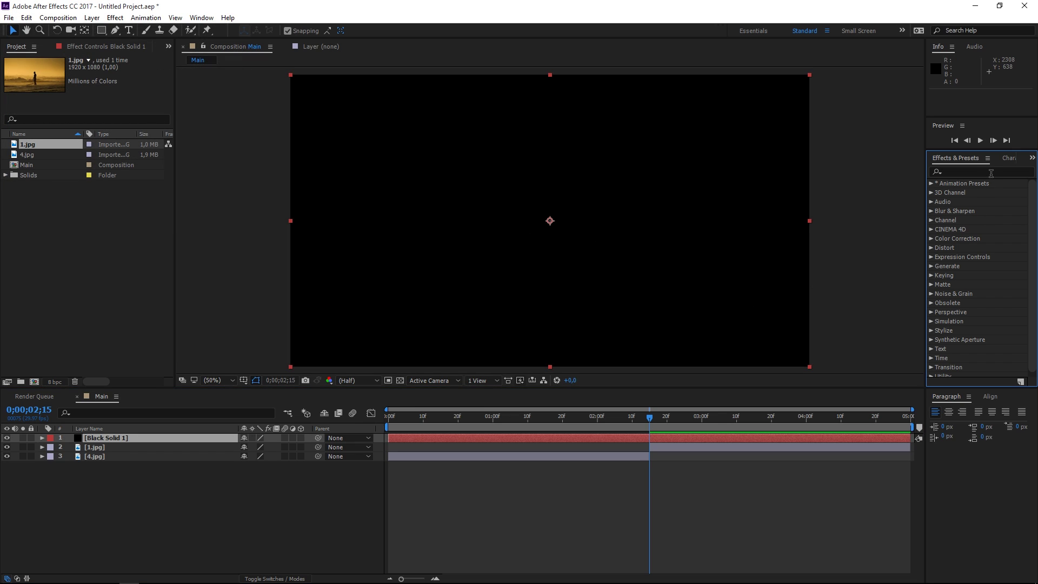
text(frac)
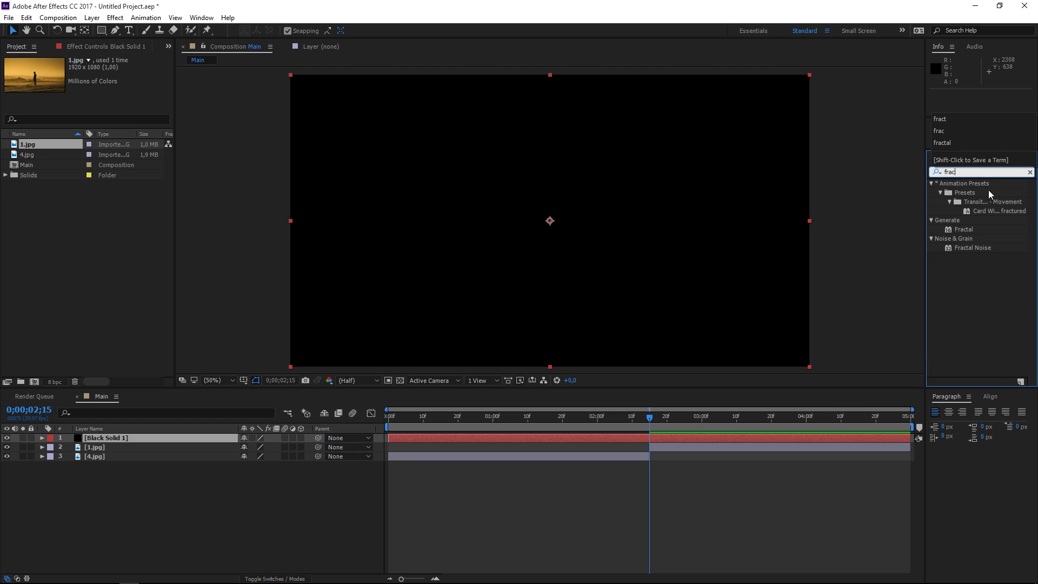
drag(975, 248, 731, 255)
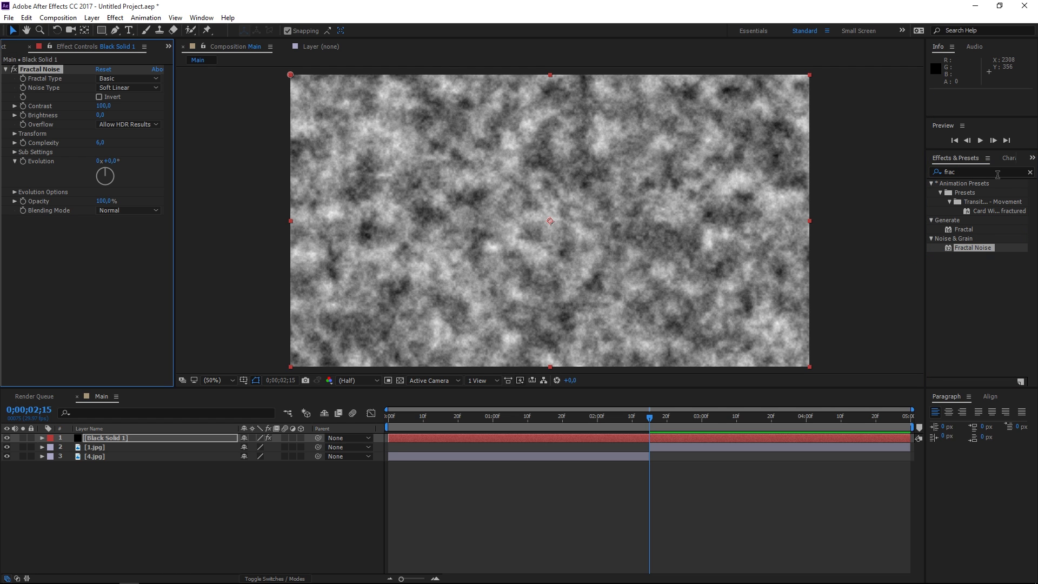
click(968, 172)
text(ce)
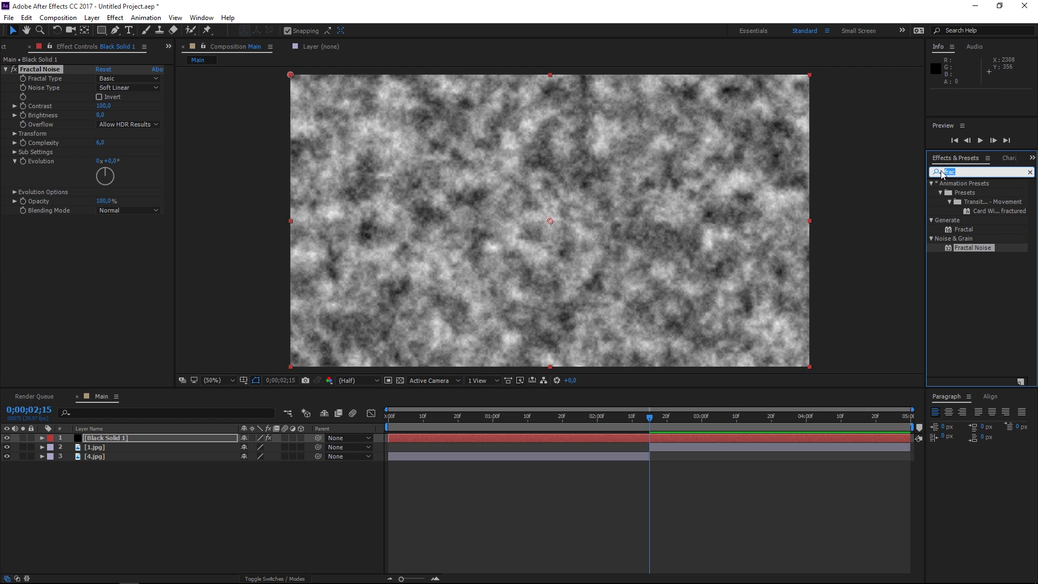
text(ll)
drag(961, 258, 788, 258)
click(1030, 172)
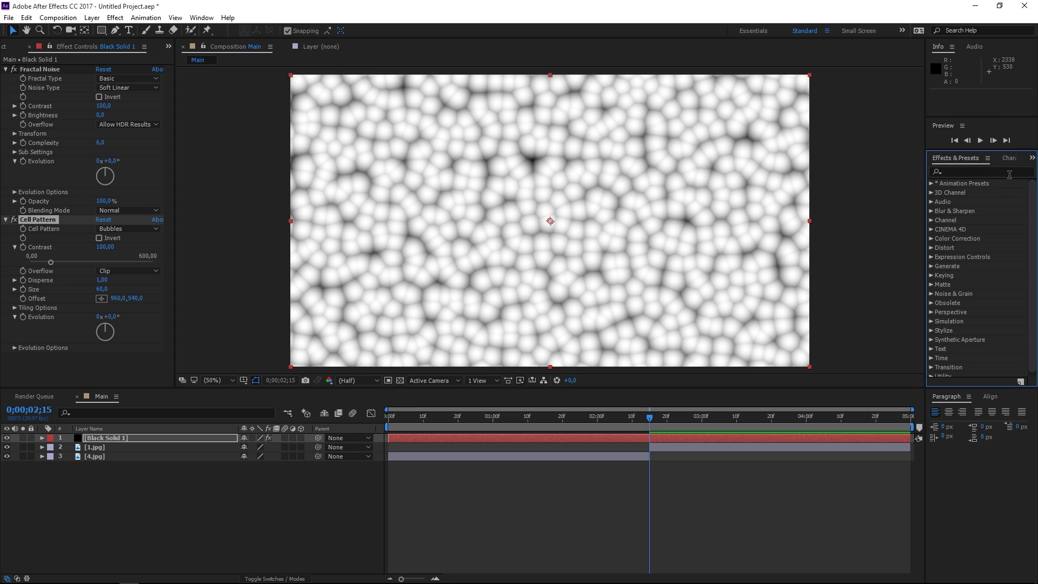
Disable Cell Pattern, raise Fractal Noise Contrast, and set its Transform Scale to about 203.
click(14, 220)
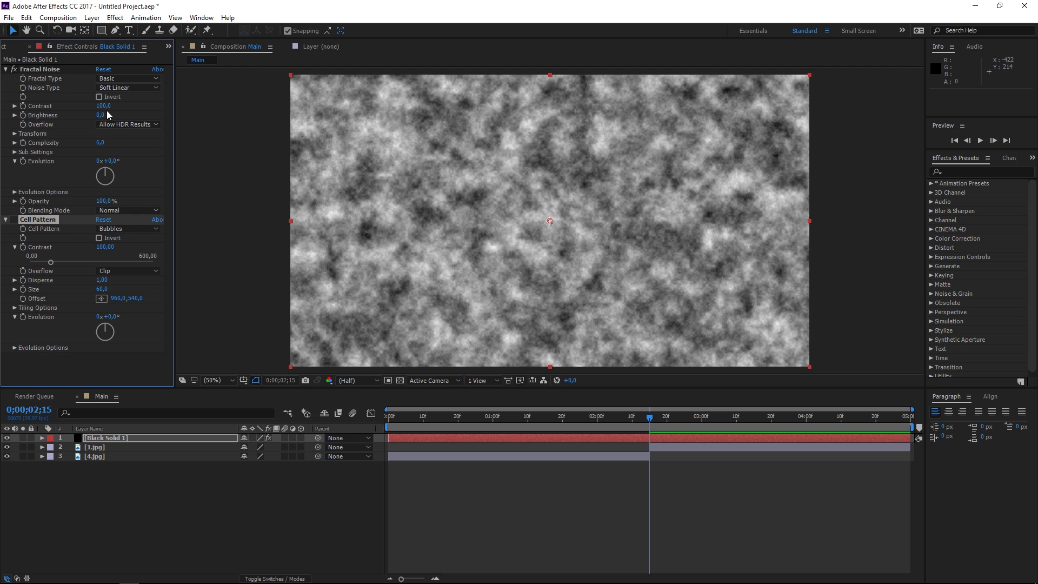
drag(104, 106, 224, 114)
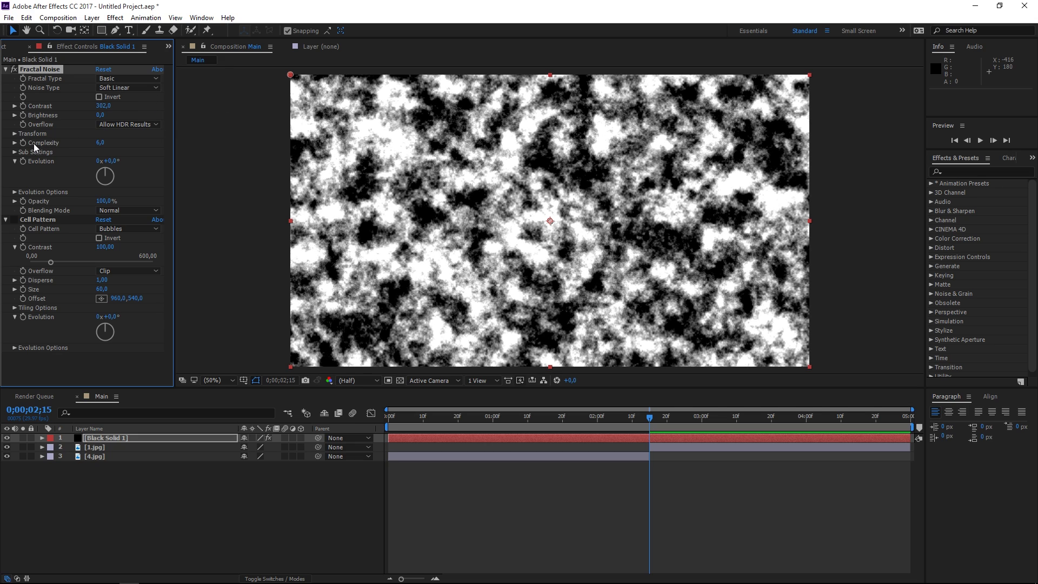
click(15, 134)
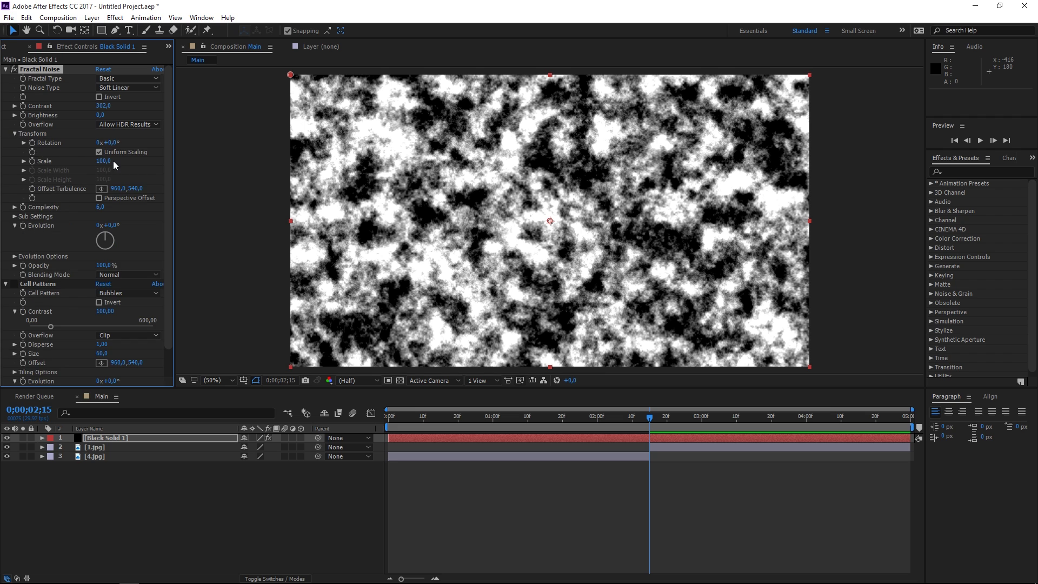
click(24, 162)
drag(104, 160, 158, 161)
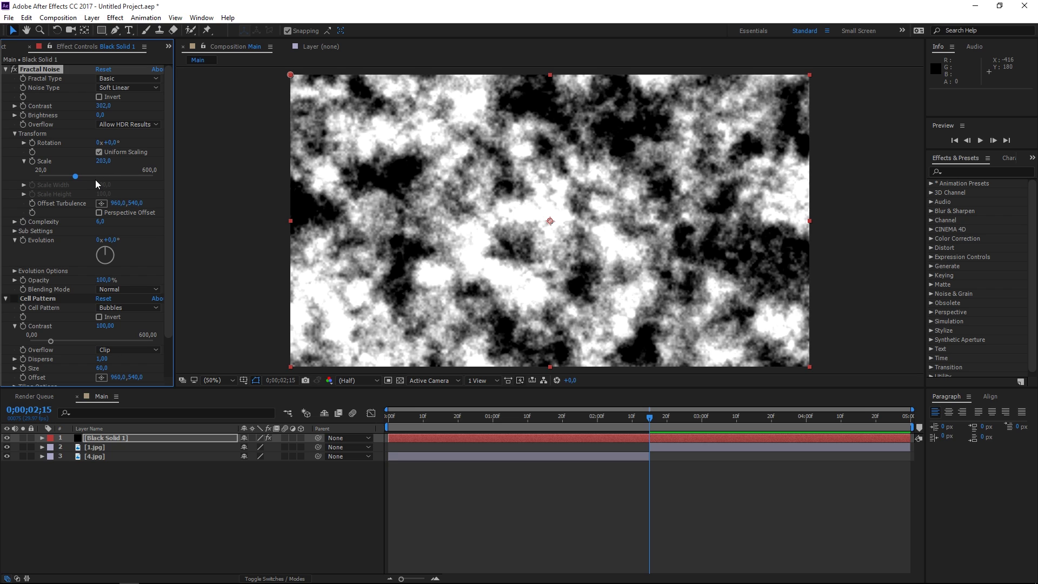
Re-enable Cell Pattern as Crystallize HQ with Disperse 0 and Size 161.
scroll(76, 222, down, 3)
click(14, 253)
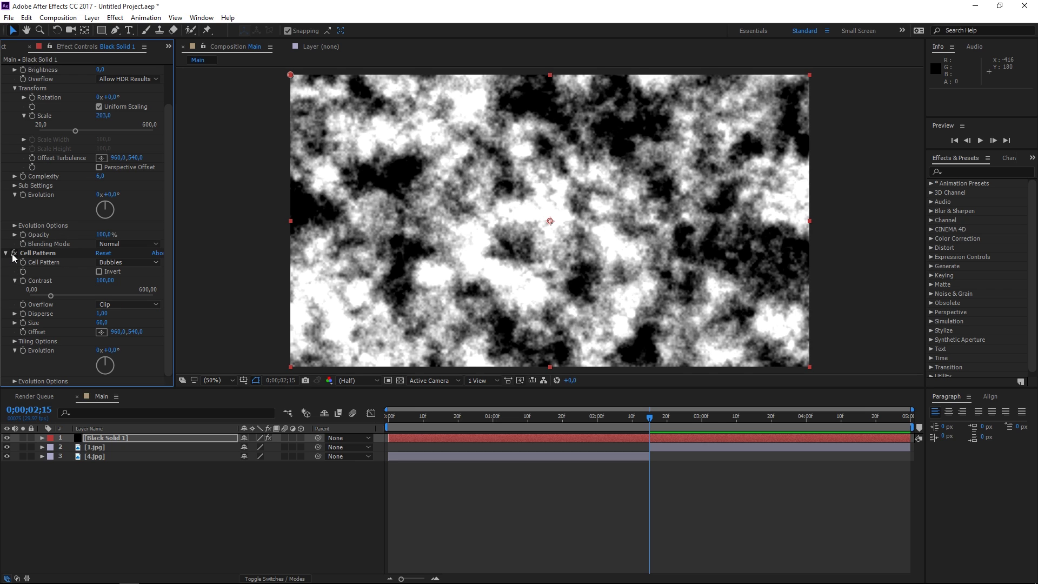
click(119, 261)
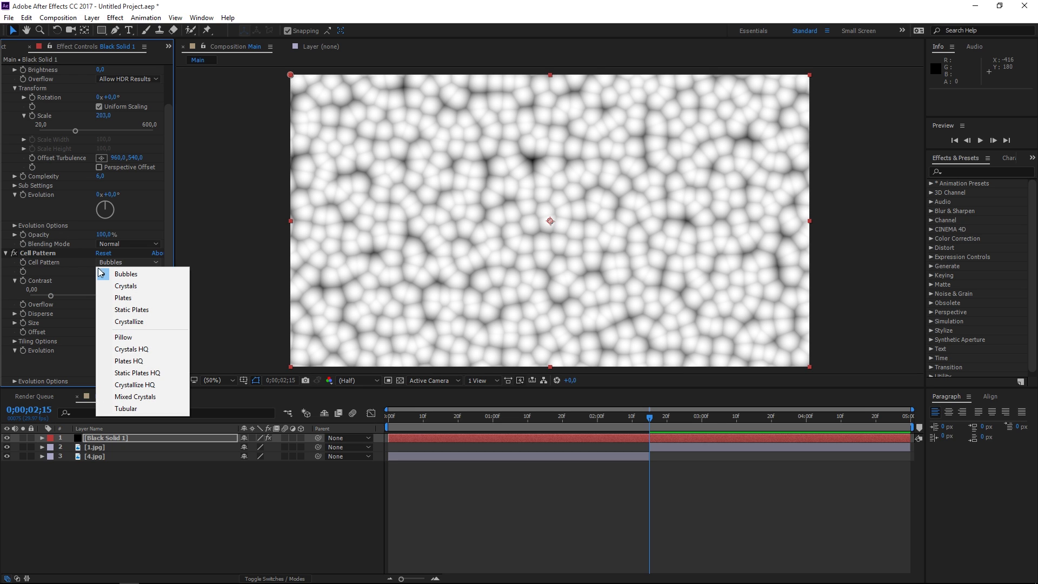
click(135, 385)
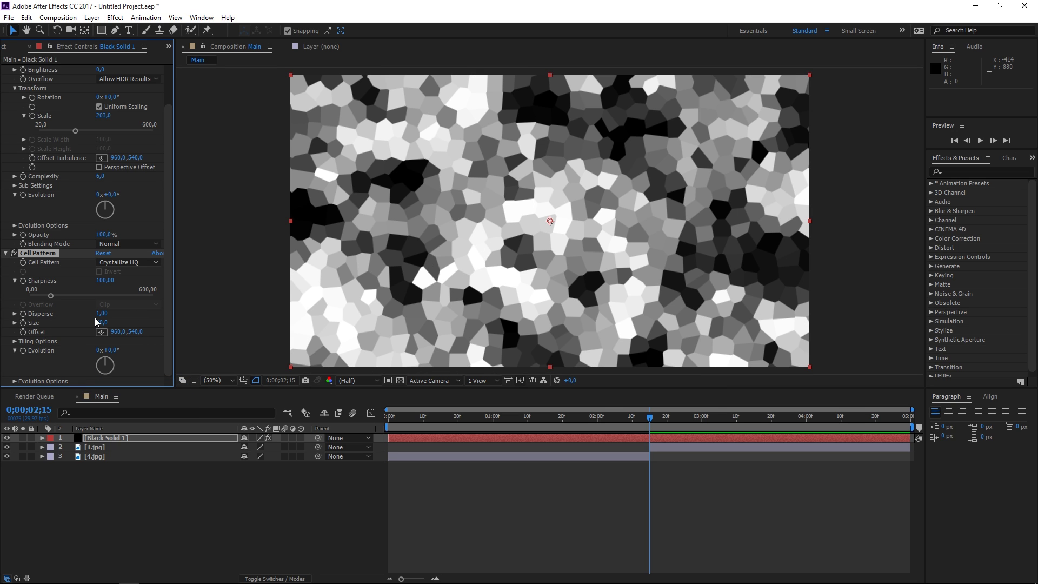
drag(102, 313, 54, 314)
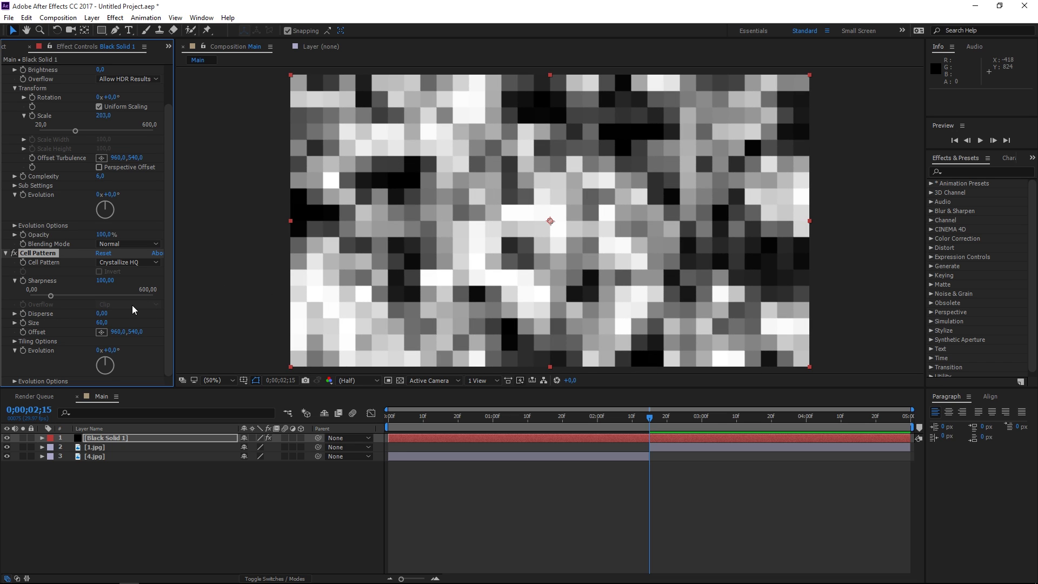
drag(99, 323, 152, 323)
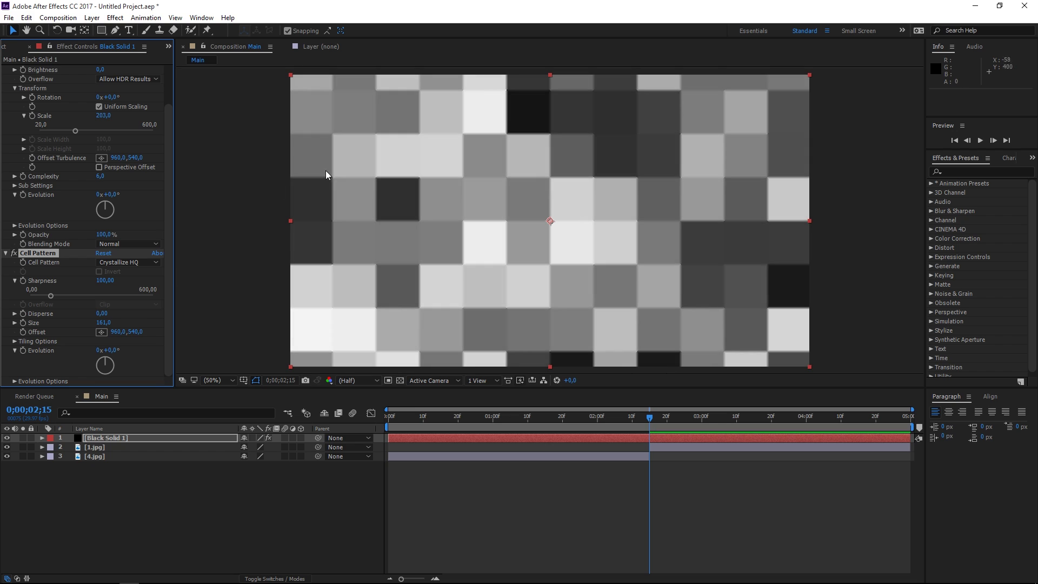
Adjust Cell Pattern Sharpness while zooming in to inspect the block edges.
key(period)
key(period)
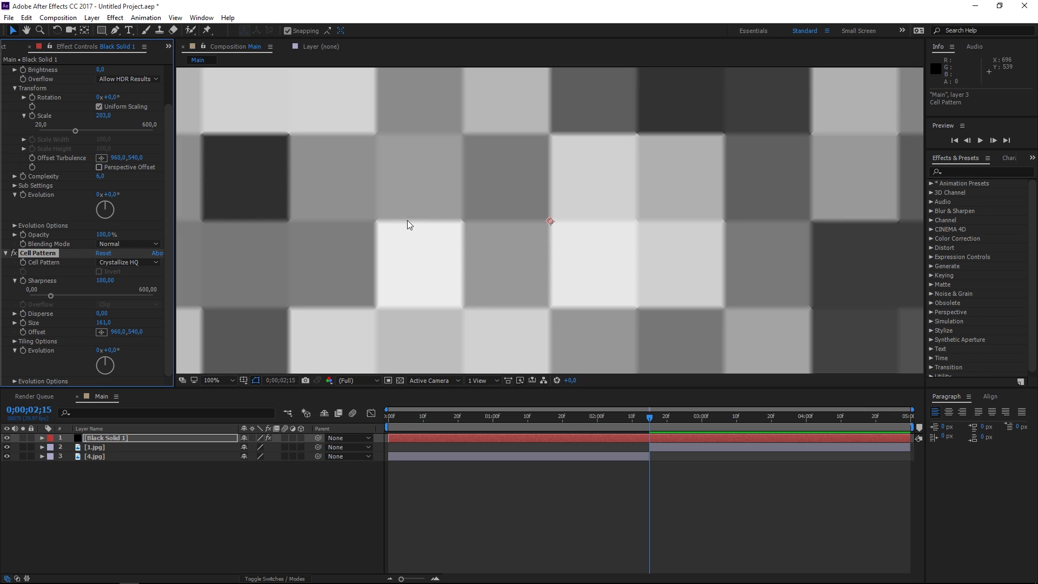
key(comma)
drag(50, 297, 226, 297)
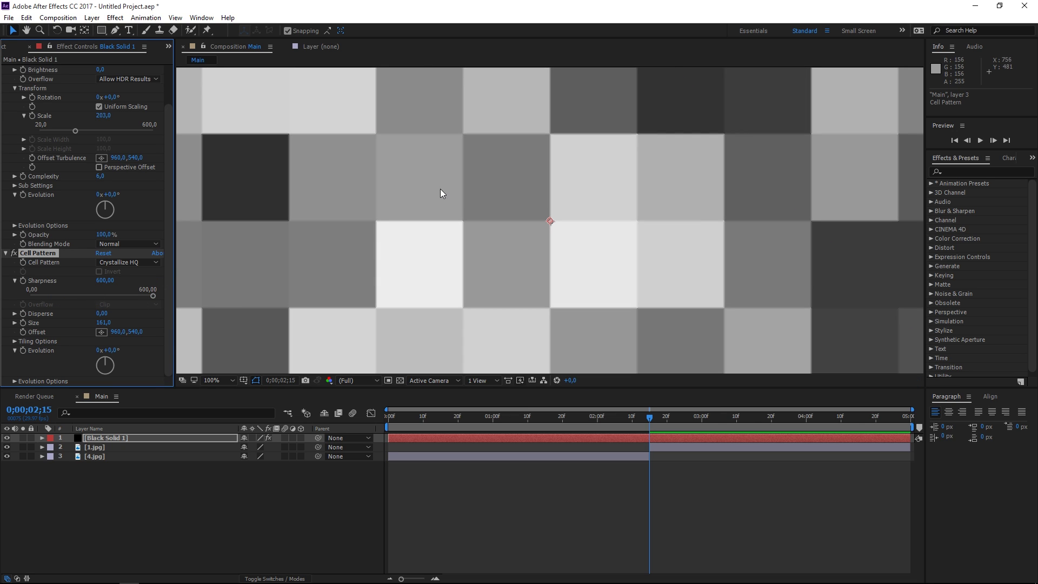
key(period)
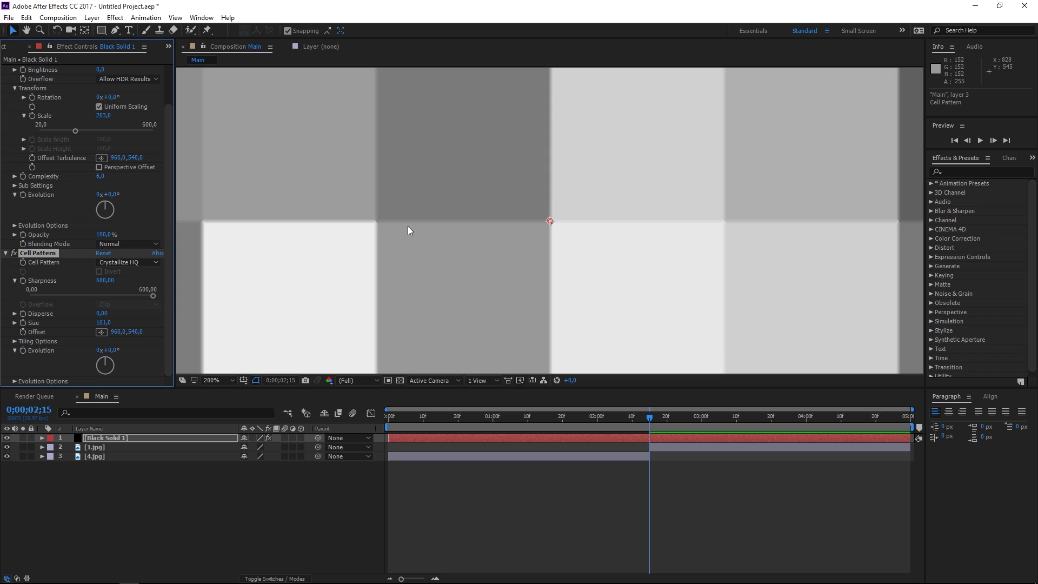
key(comma)
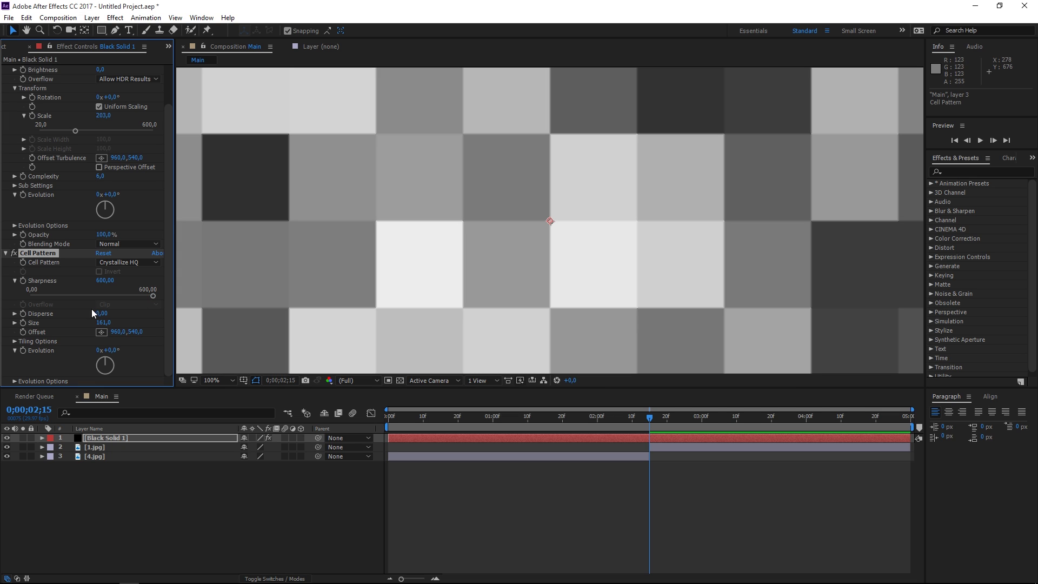
Enter a Cell Pattern Sharpness of 2500 and set the viewer magnification to Fit.
click(105, 281)
text(2500)
key(Return)
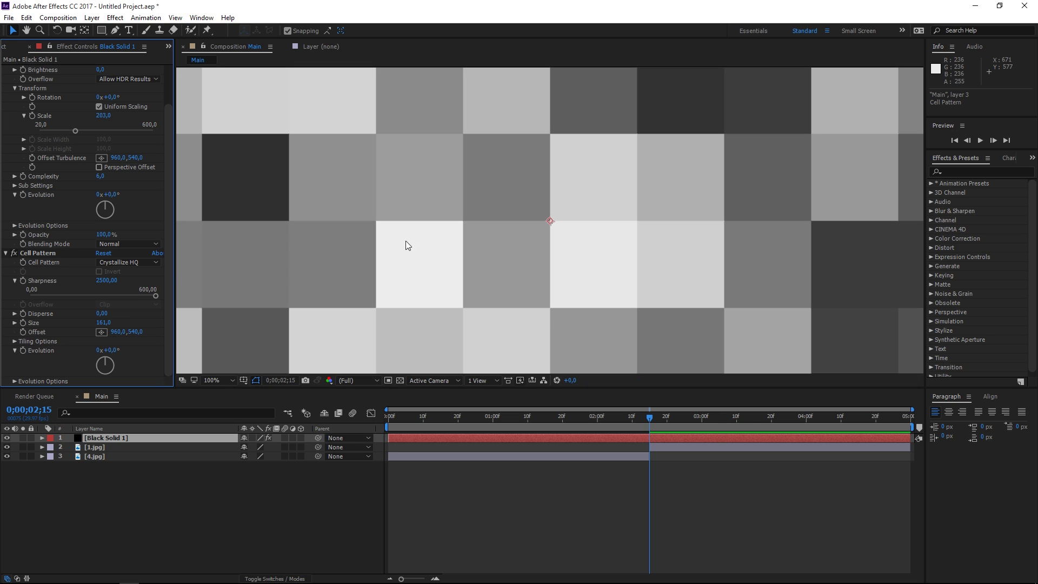
key(period)
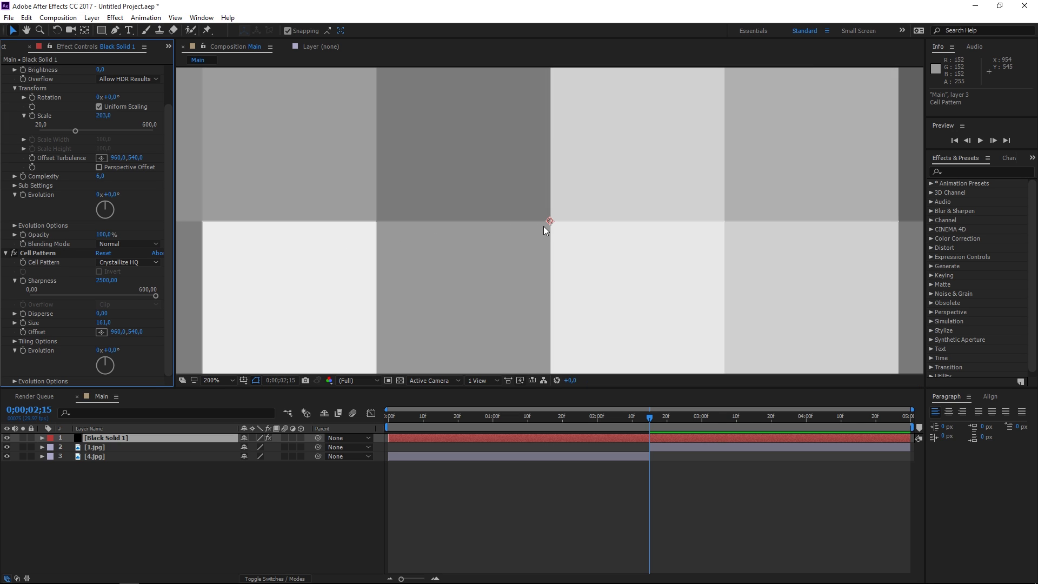
click(213, 379)
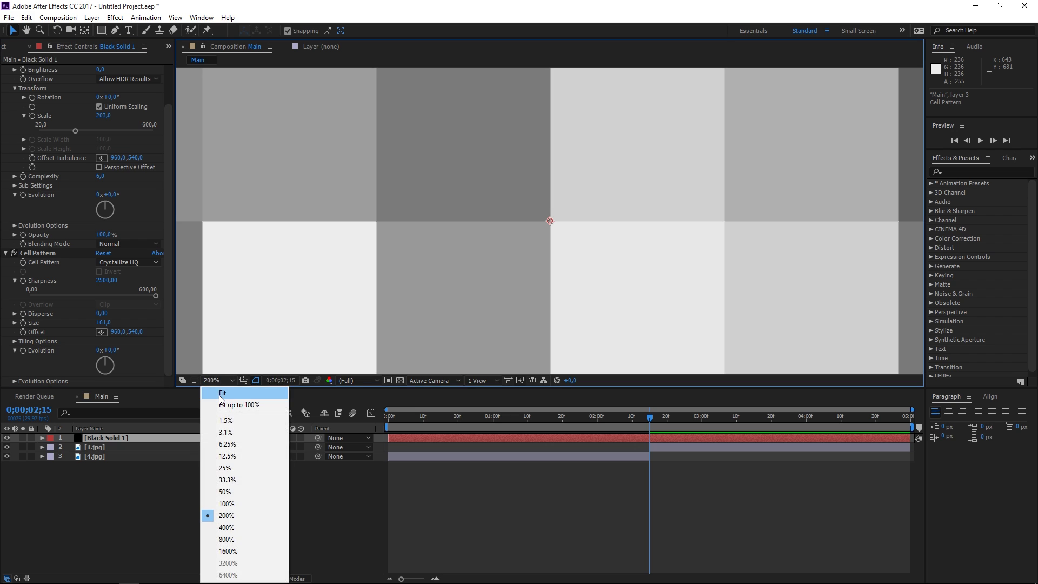
click(219, 399)
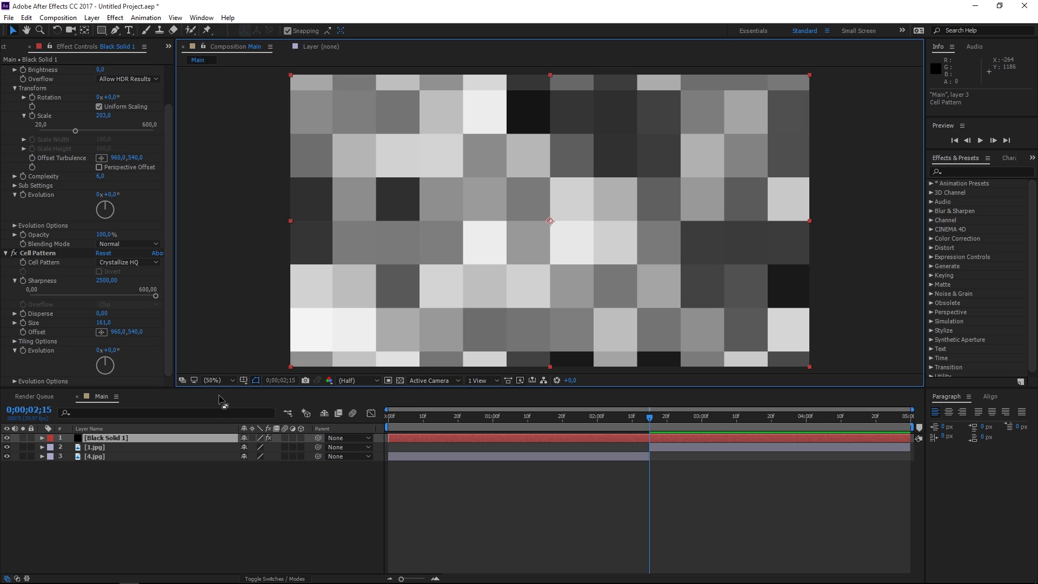
Pre-compose Black Solid 1 as 'Displacement Map' and hide that layer.
right_click(183, 440)
click(219, 341)
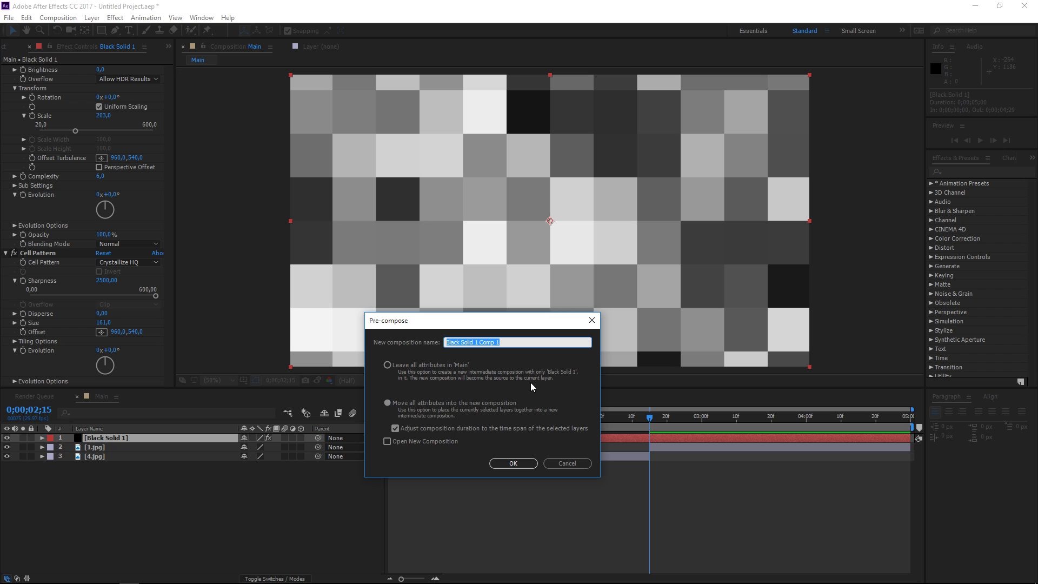
text(Displacement Map)
key(Return)
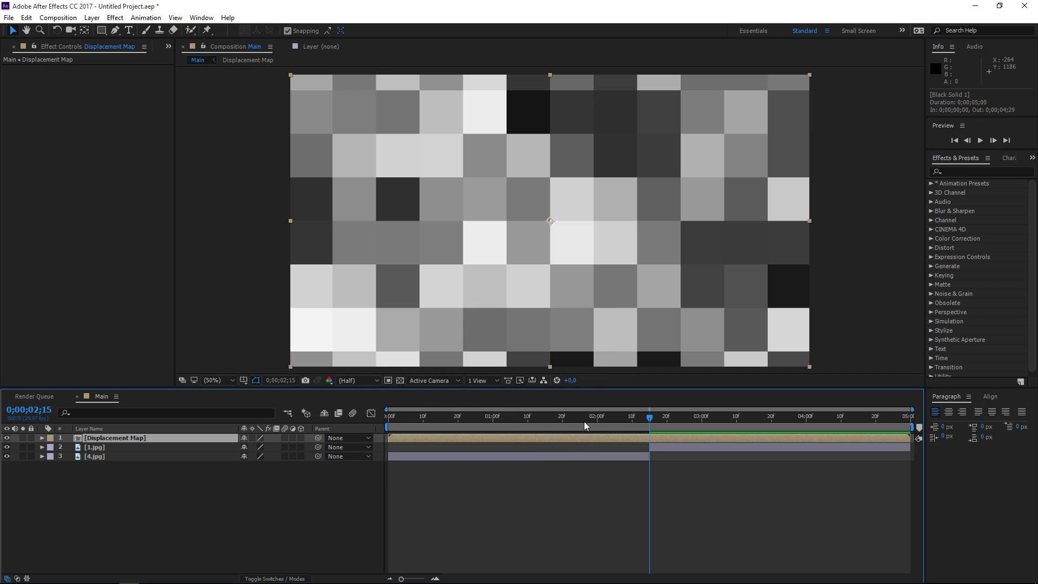
click(7, 438)
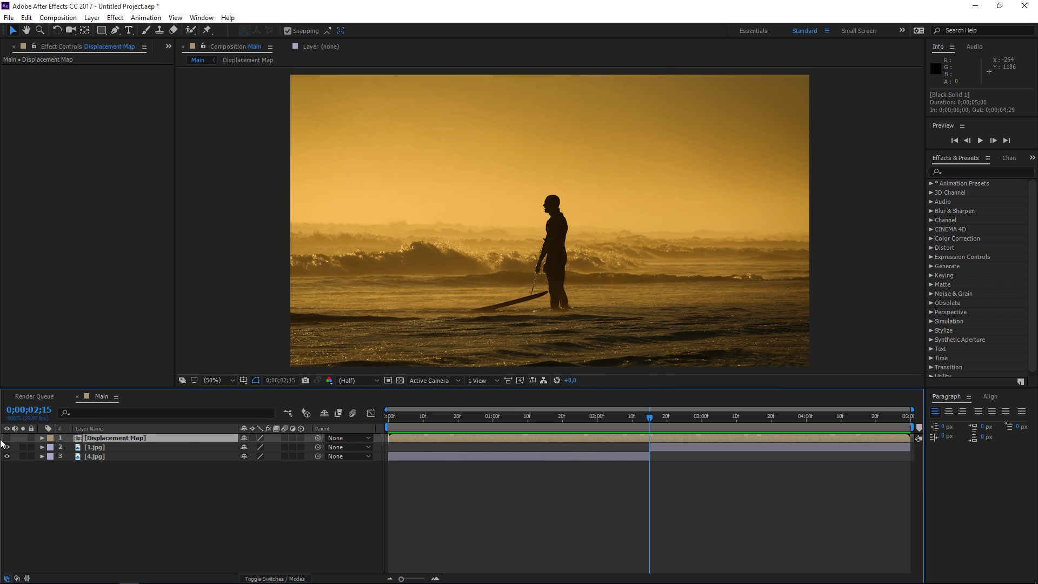
Add an adjustment layer and move it directly below Displacement Map.
right_click(254, 514)
mouse_move(343, 411)
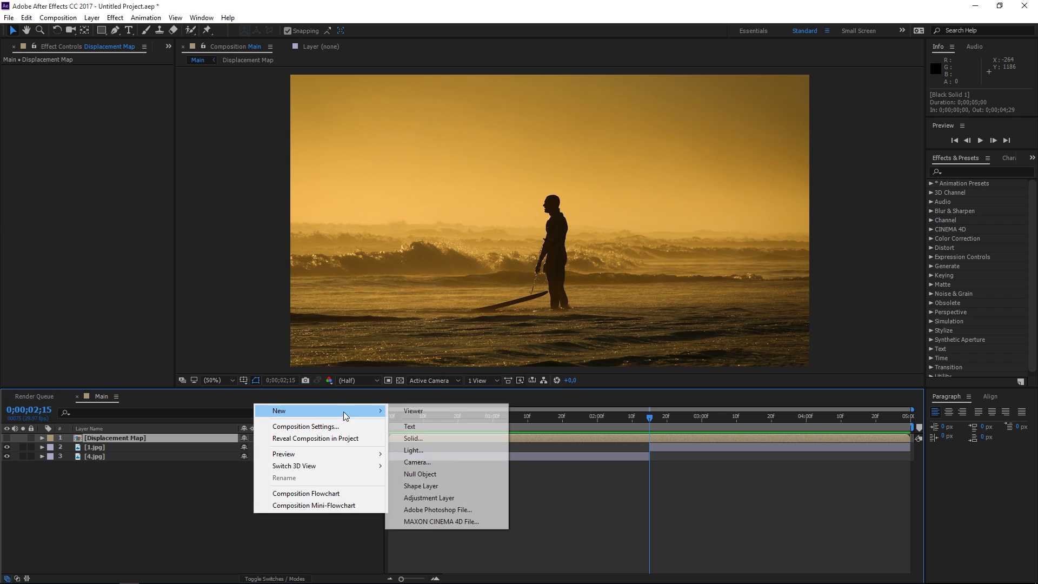
click(419, 497)
drag(173, 435, 161, 449)
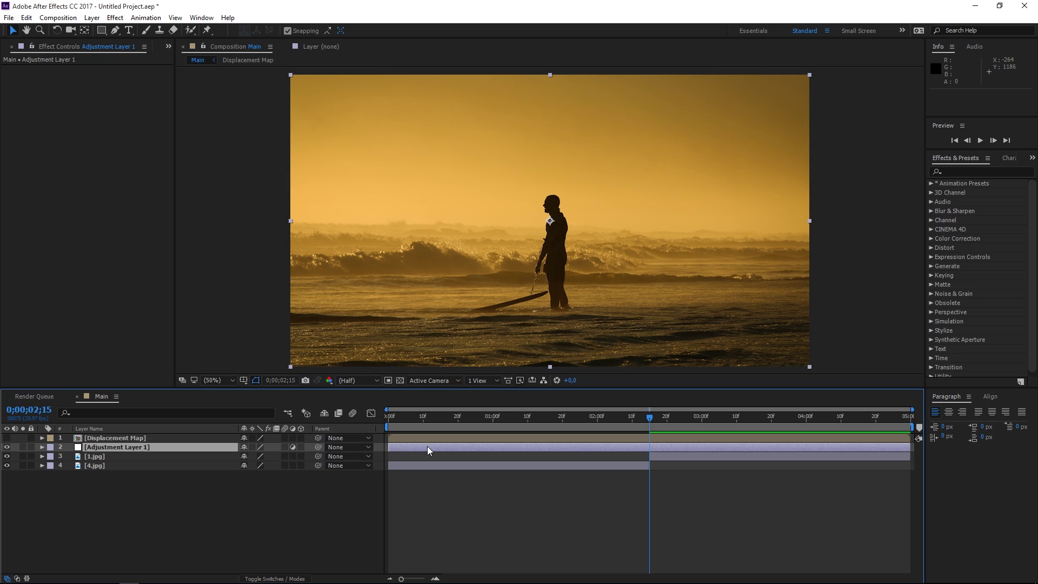
Label Adjustment Layer 1 red and move the time back to 0;00;01;25.
click(680, 457)
click(651, 462)
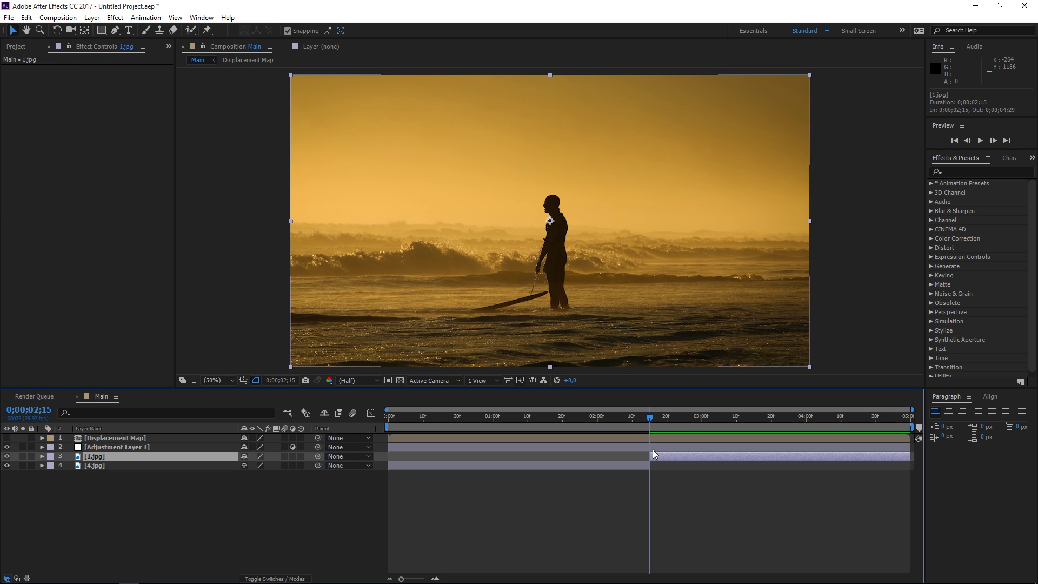
click(656, 448)
click(51, 447)
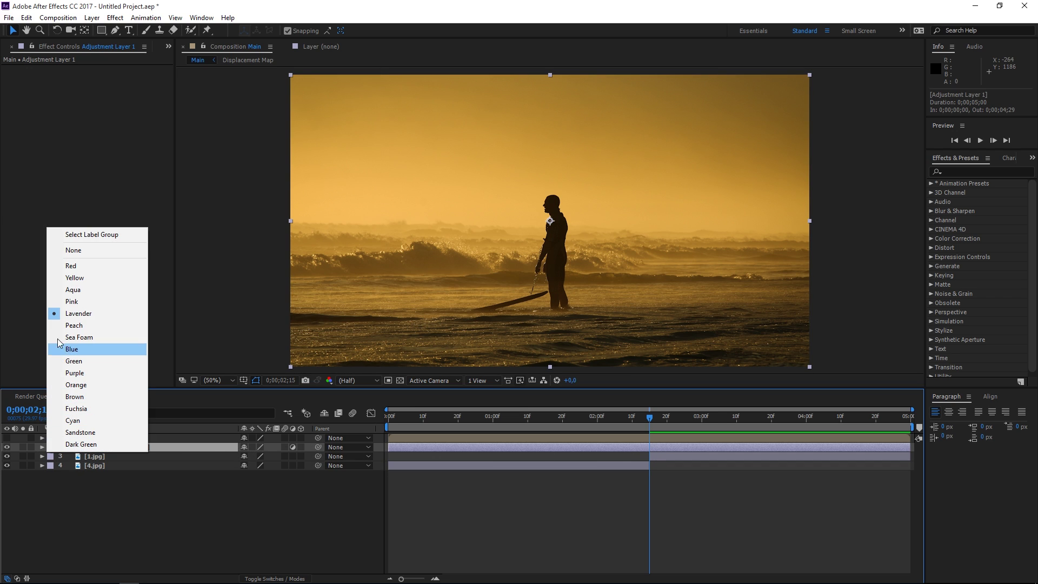
click(71, 266)
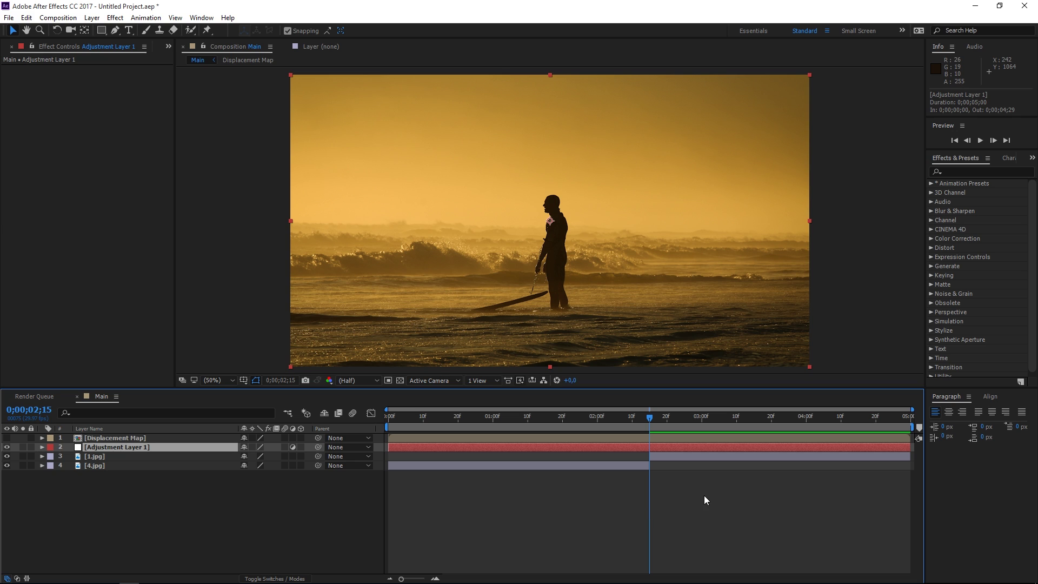
key(shift+Page_Up)
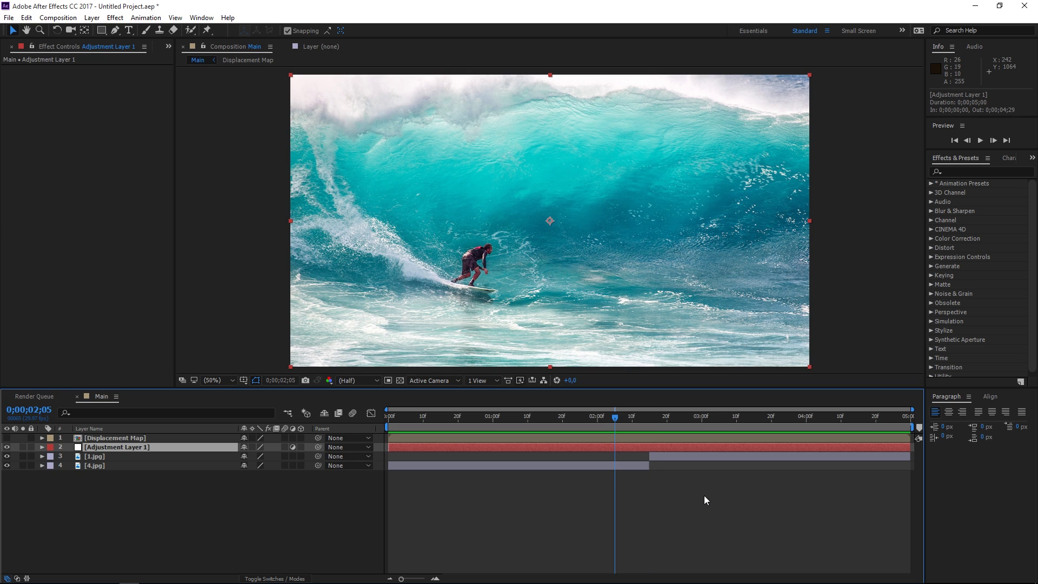
key(shift+Page_Up)
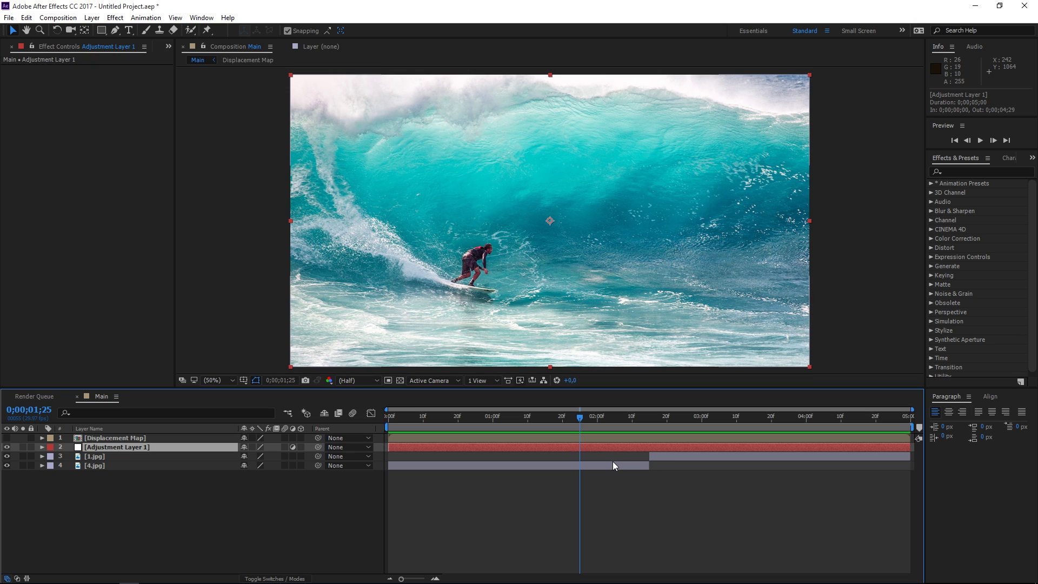
Trim Adjustment Layer 1 to run from 0;00;01;25 to 0;00;03;05.
key(alt+bracketleft)
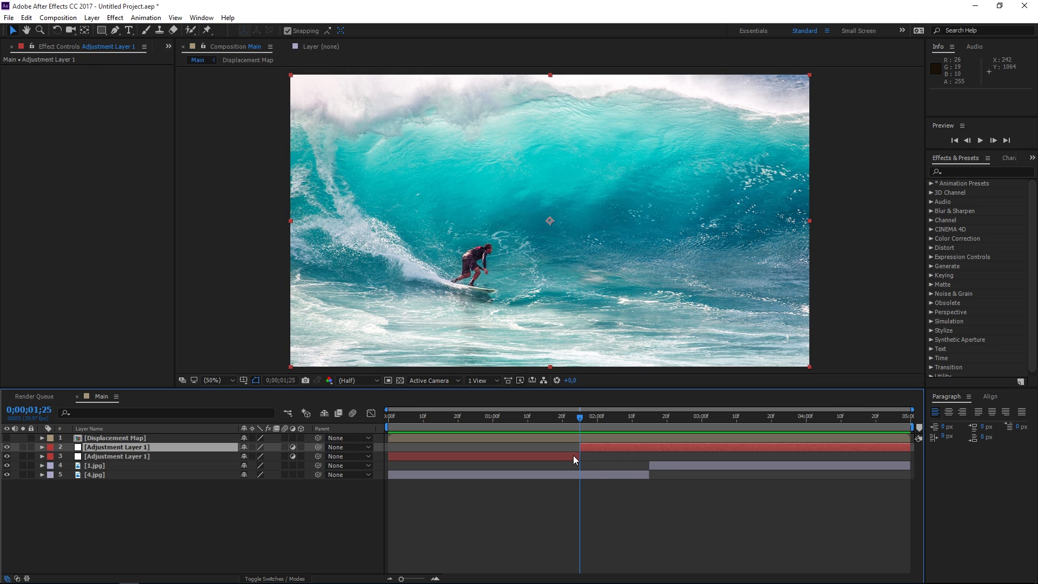
click(563, 456)
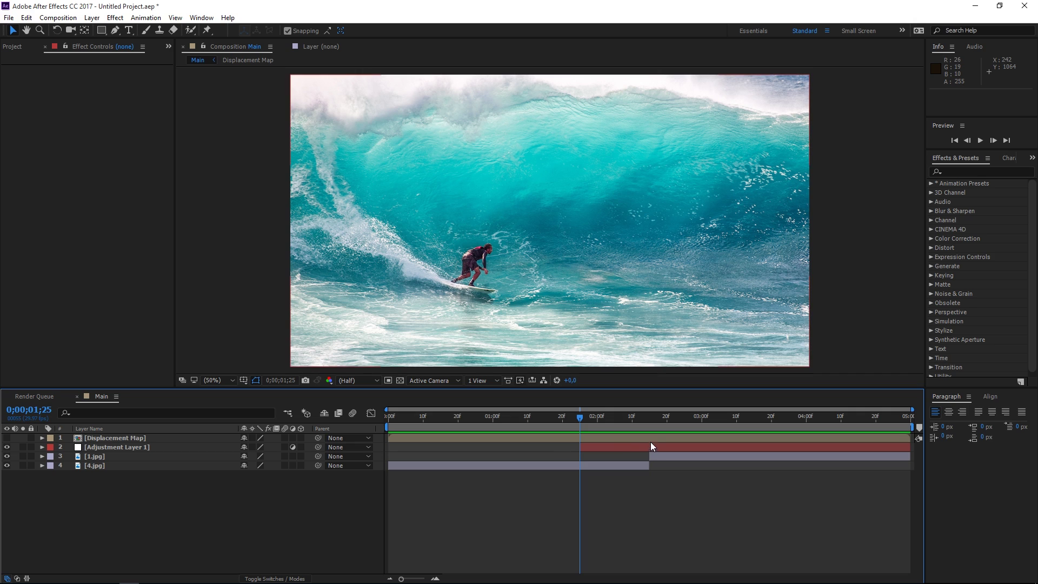
click(650, 416)
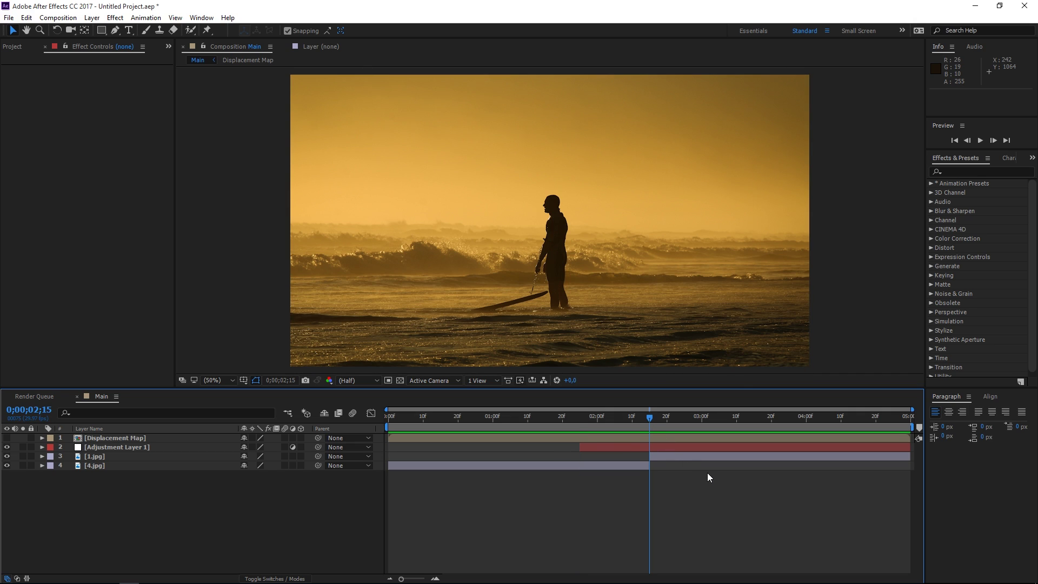
key(space)
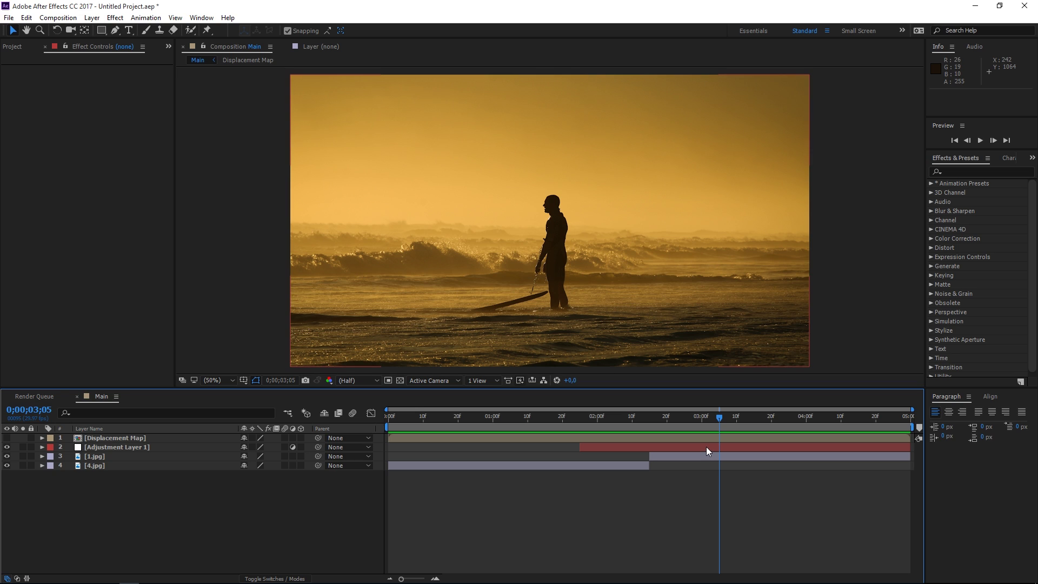
click(706, 447)
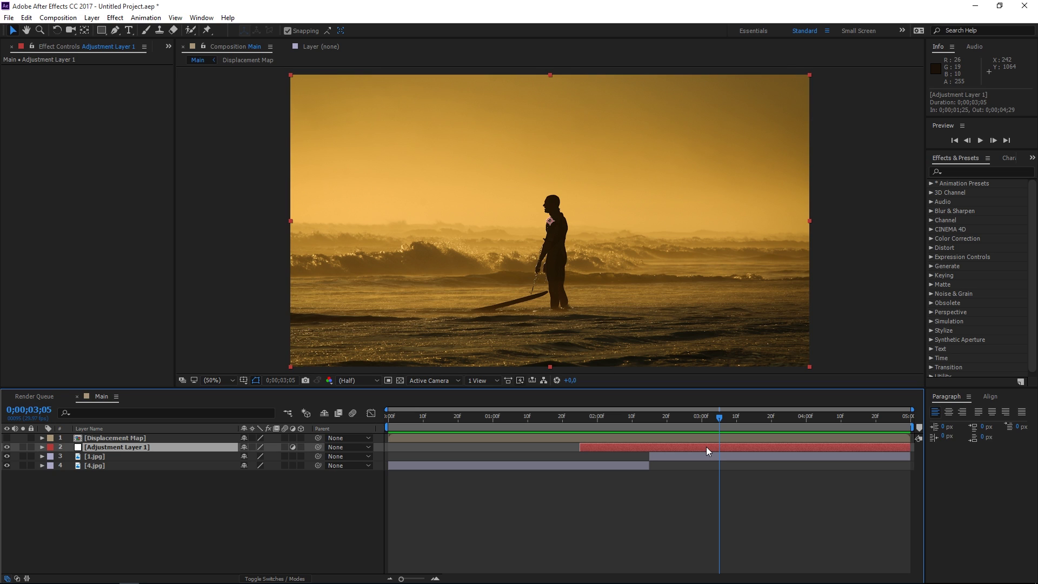
key(ctrl+shift+d)
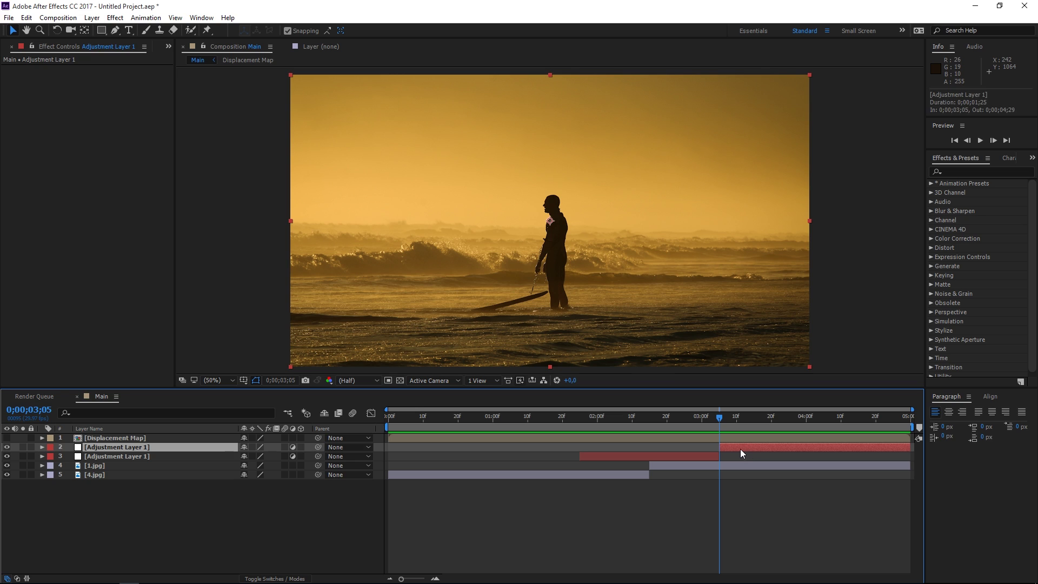
key(Delete)
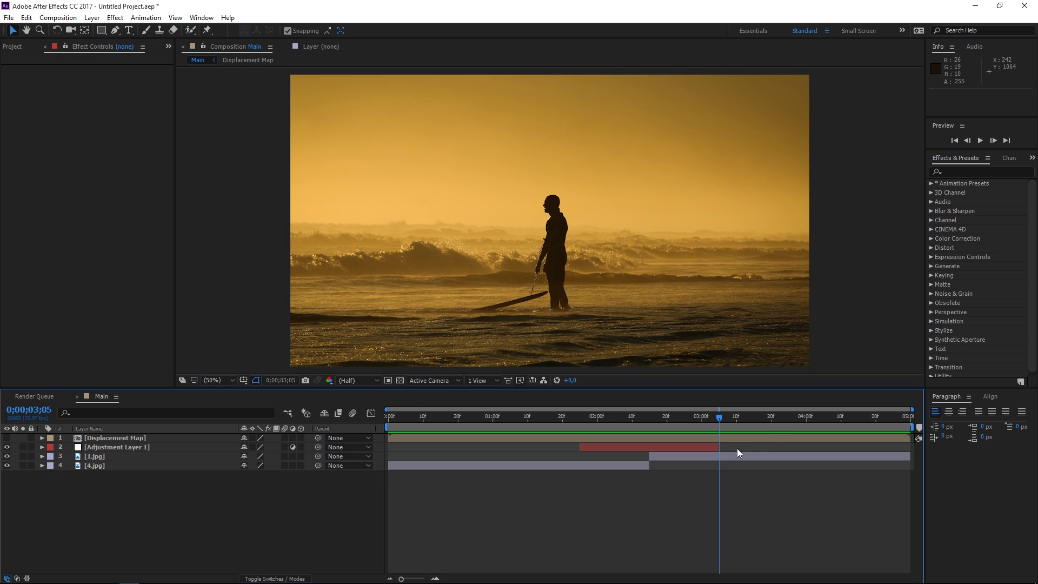
Split the adjustment layer at 0;00;02;15 and move its first half below 1.jpg.
click(651, 420)
drag(651, 419, 648, 419)
click(651, 449)
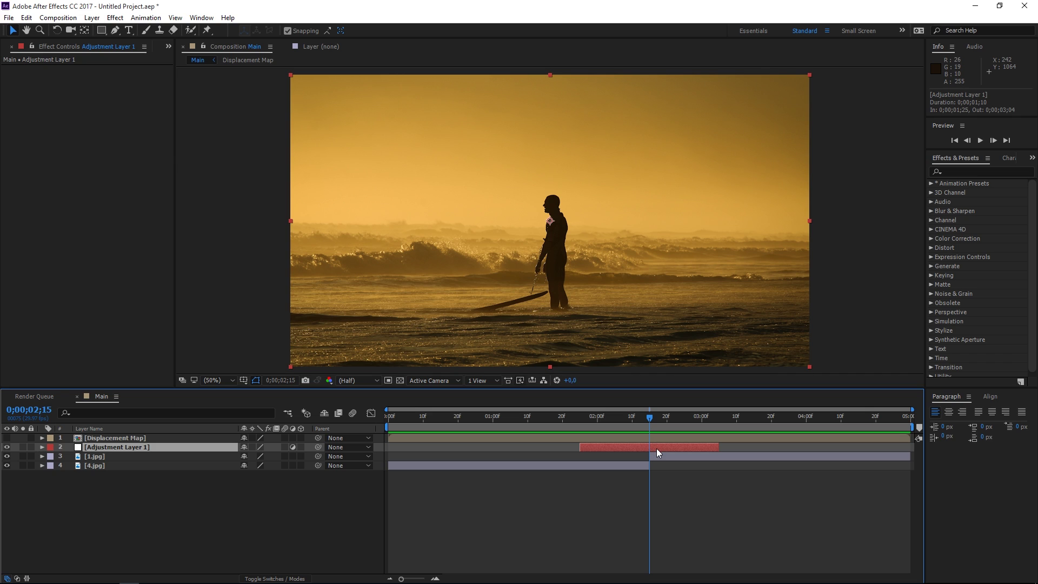
key(ctrl+shift+d)
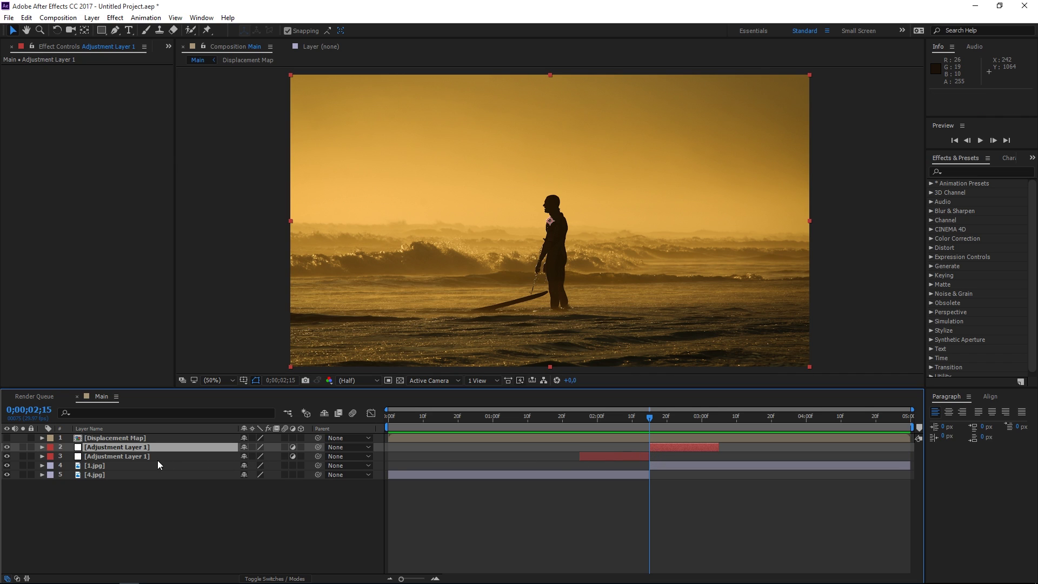
click(140, 457)
drag(119, 455, 119, 468)
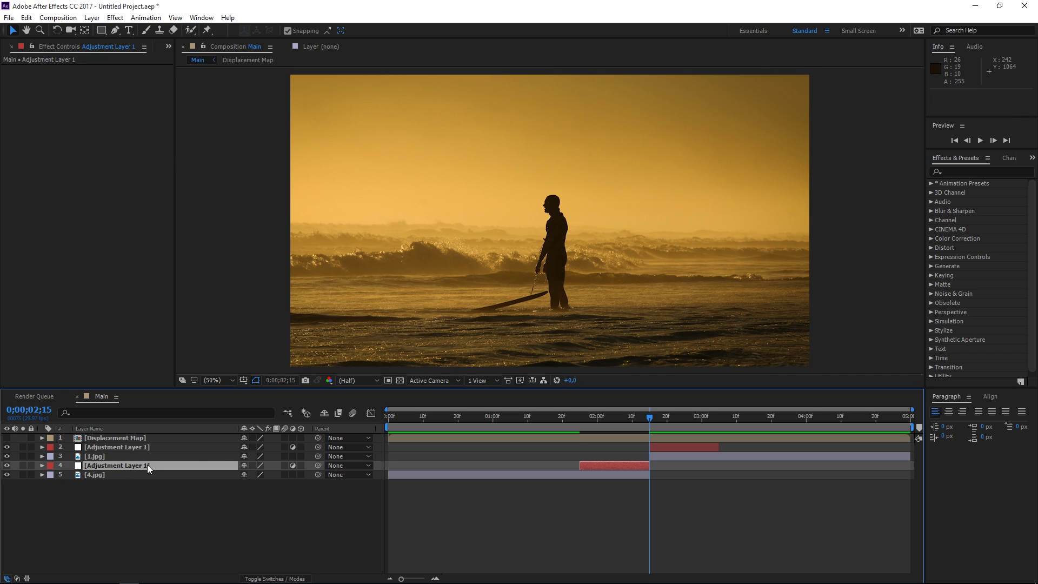
click(585, 481)
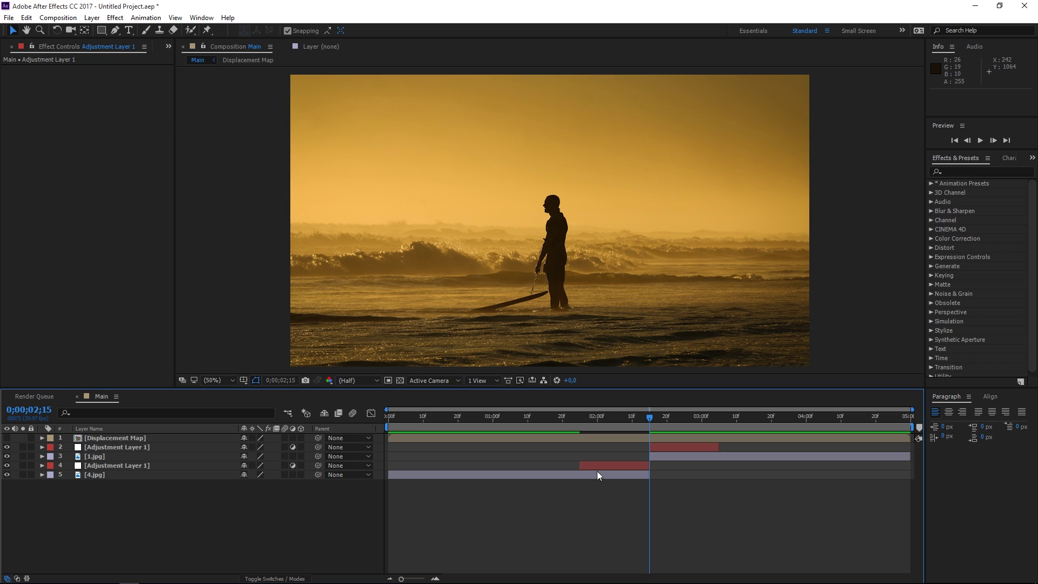
click(664, 447)
click(661, 457)
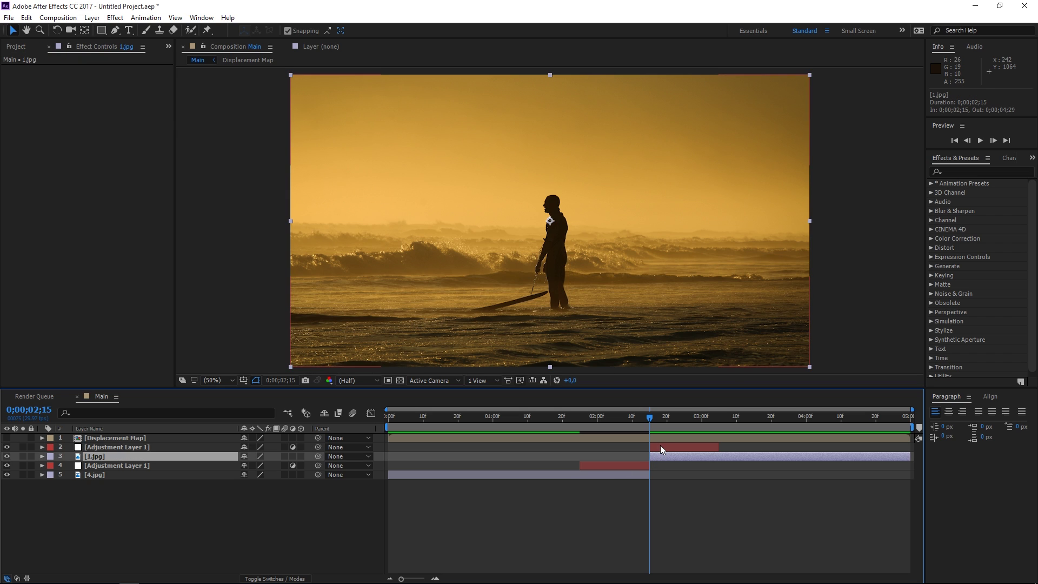
Apply the Displacement Map effect to the lower adjustment layer.
click(971, 171)
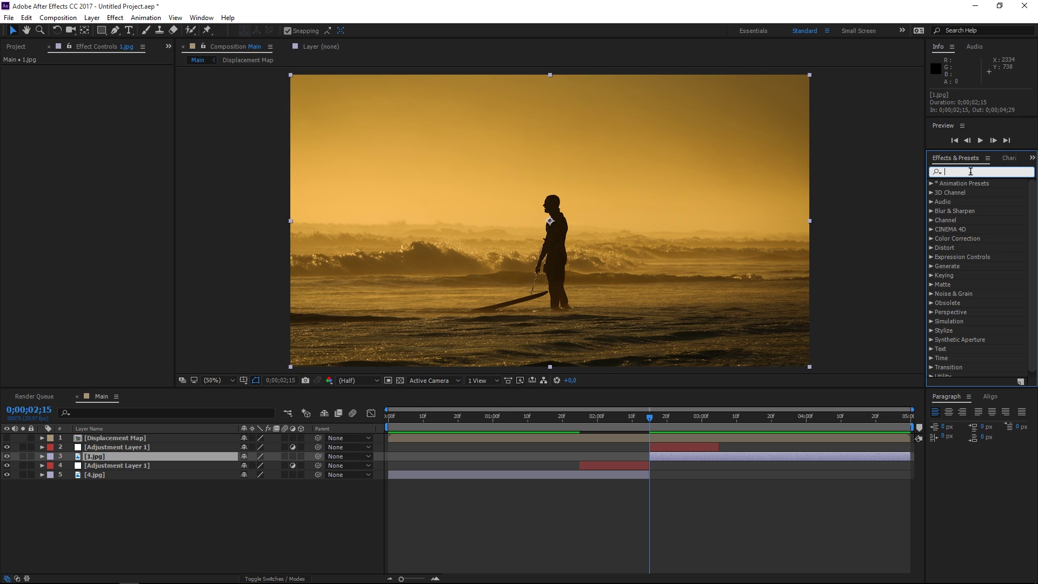
text(disp)
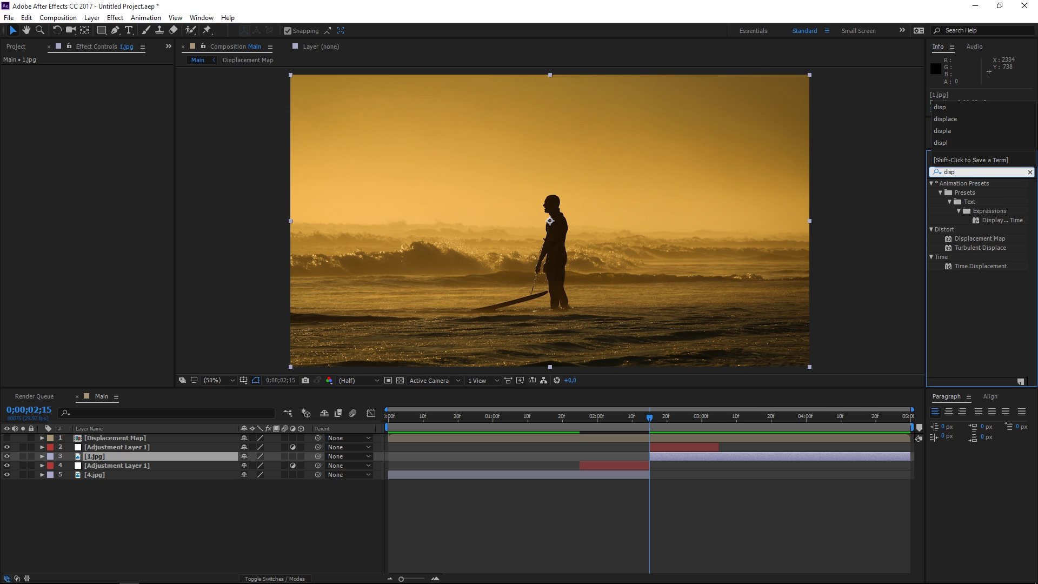
click(978, 239)
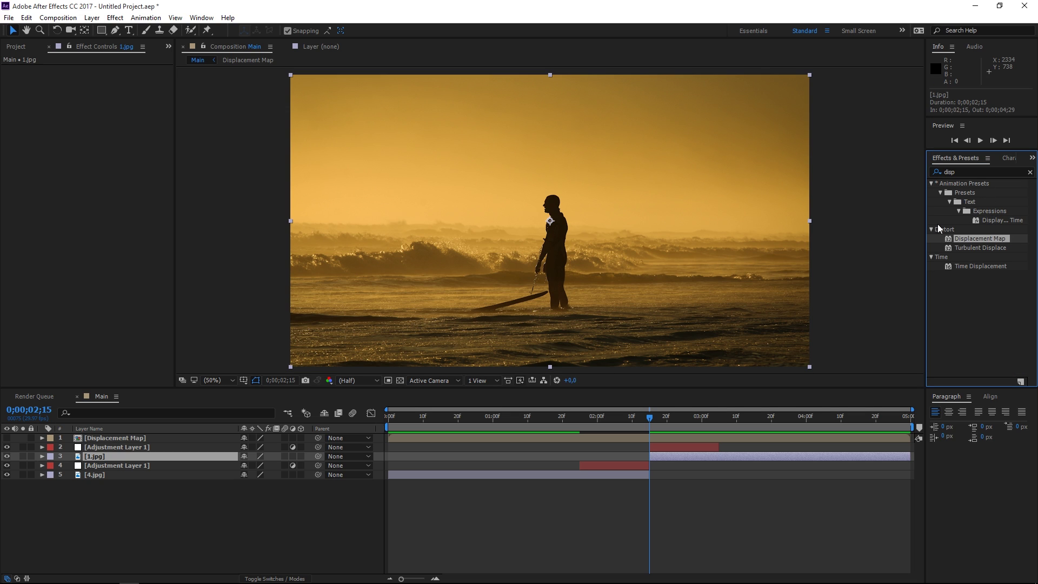
drag(969, 233, 630, 463)
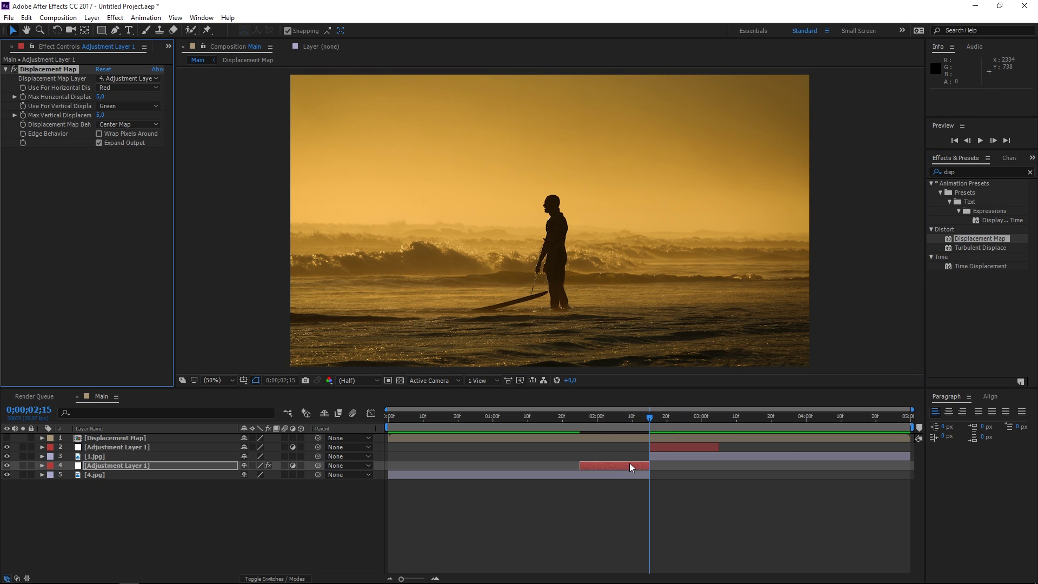
click(1031, 173)
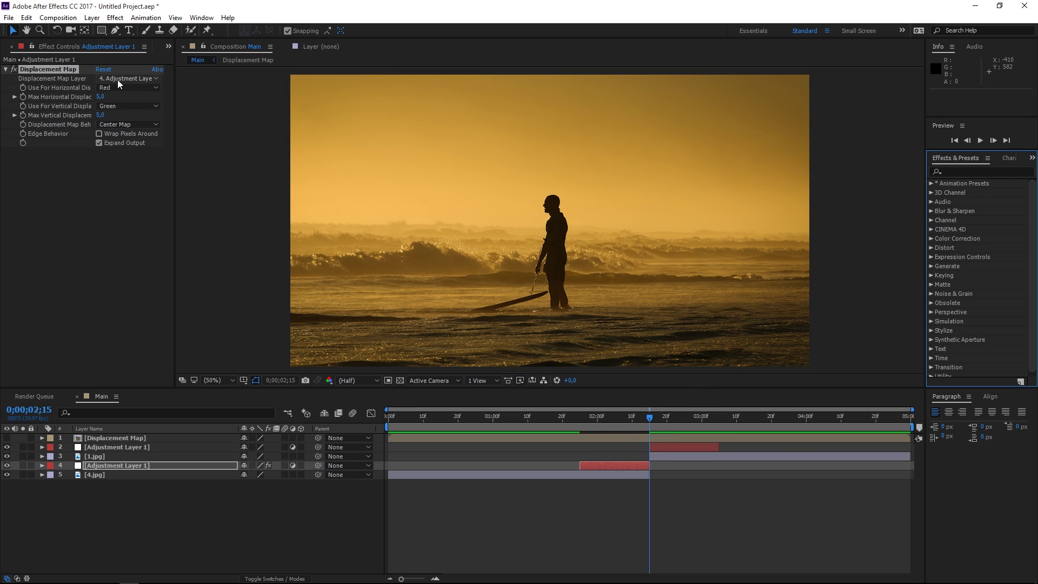
Use the Displacement Map layer as the map, with Luminance driving both directions.
click(107, 78)
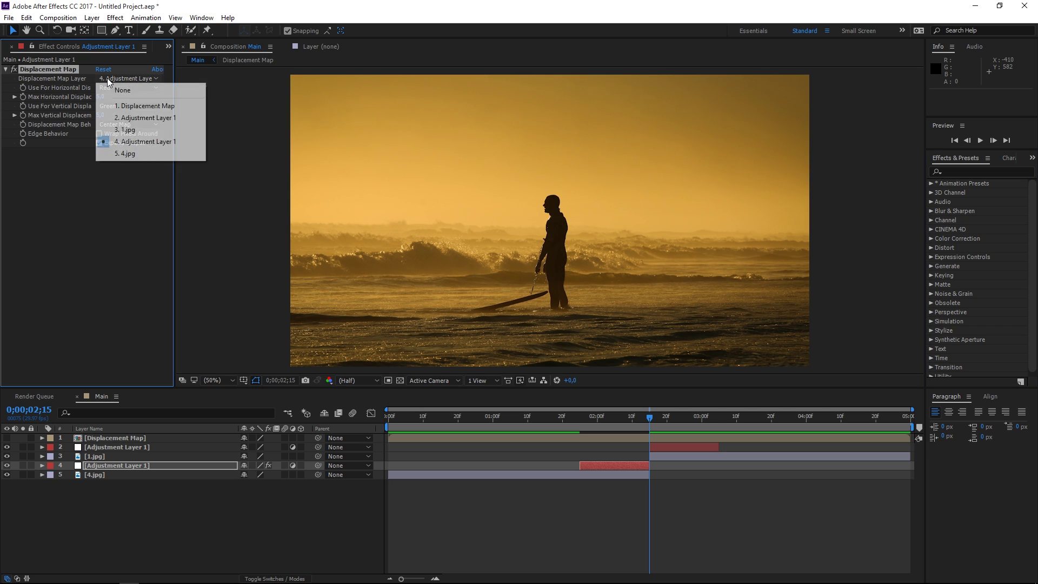
click(135, 105)
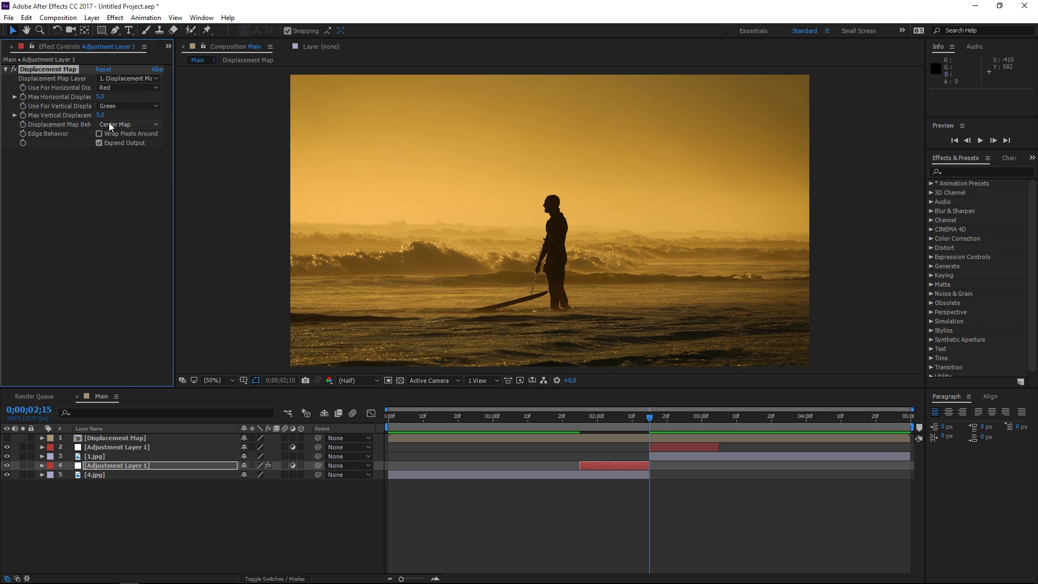
click(112, 89)
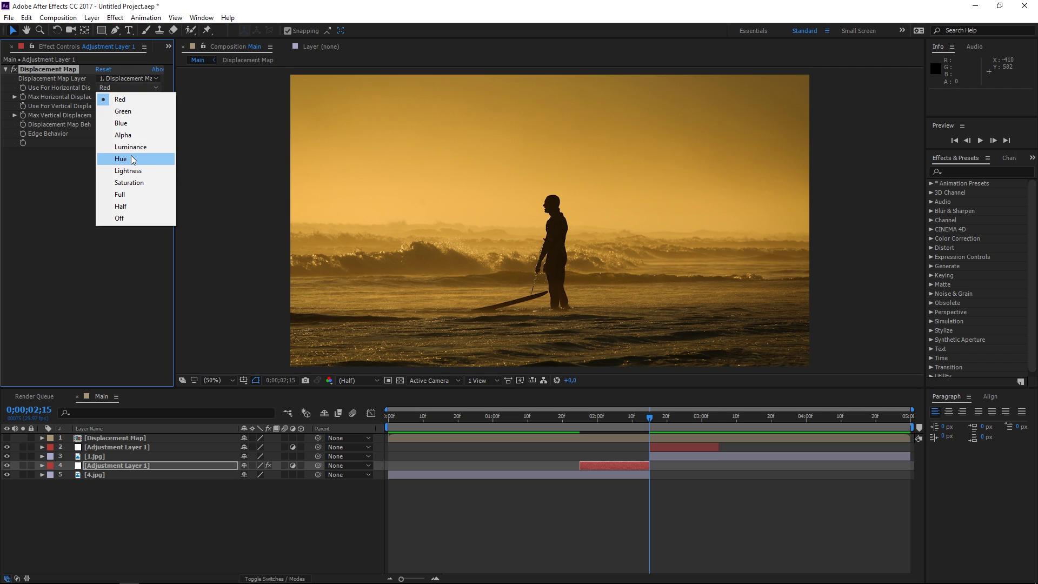
click(130, 146)
click(110, 107)
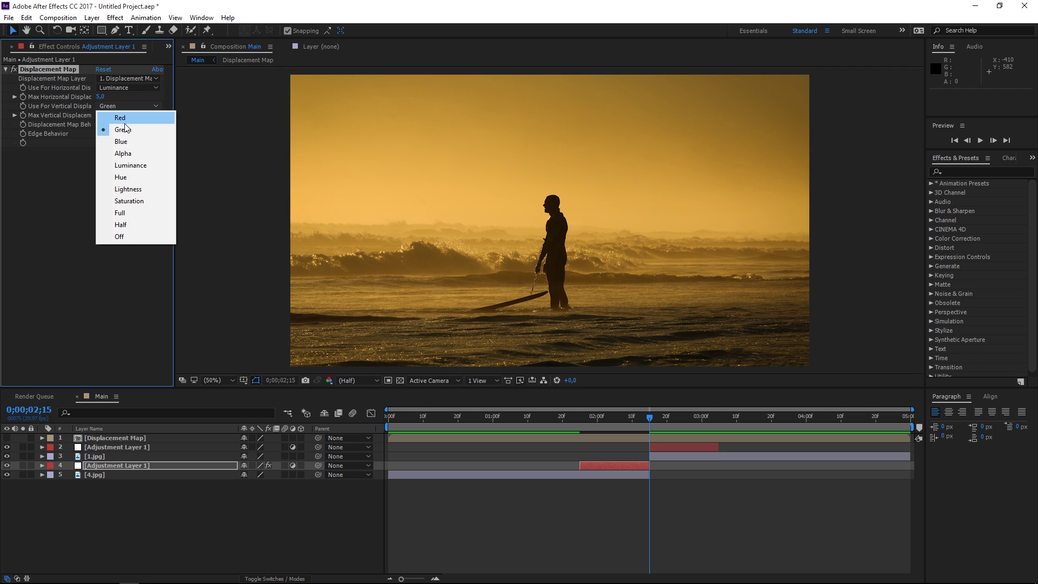
click(130, 167)
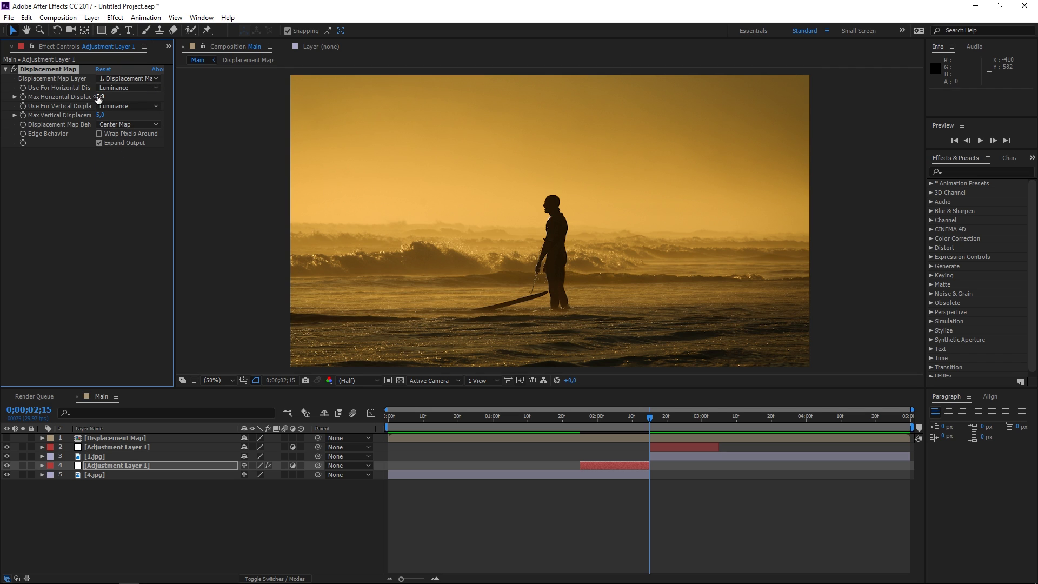
Set Max Horizontal and Max Vertical Displacement both to 0.
click(100, 97)
text(0)
click(109, 164)
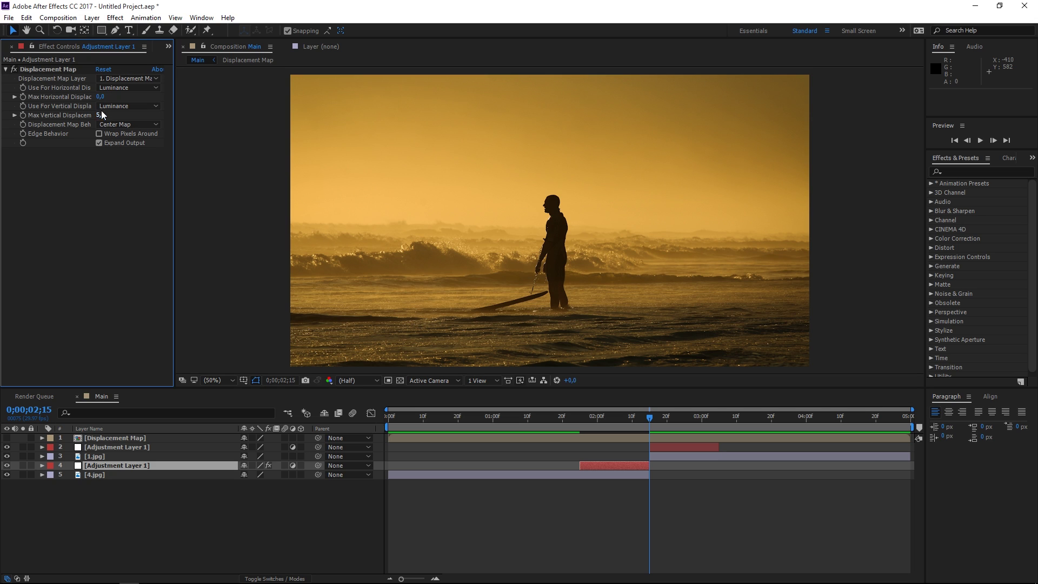
click(101, 124)
click(100, 115)
text(0)
click(103, 171)
click(36, 69)
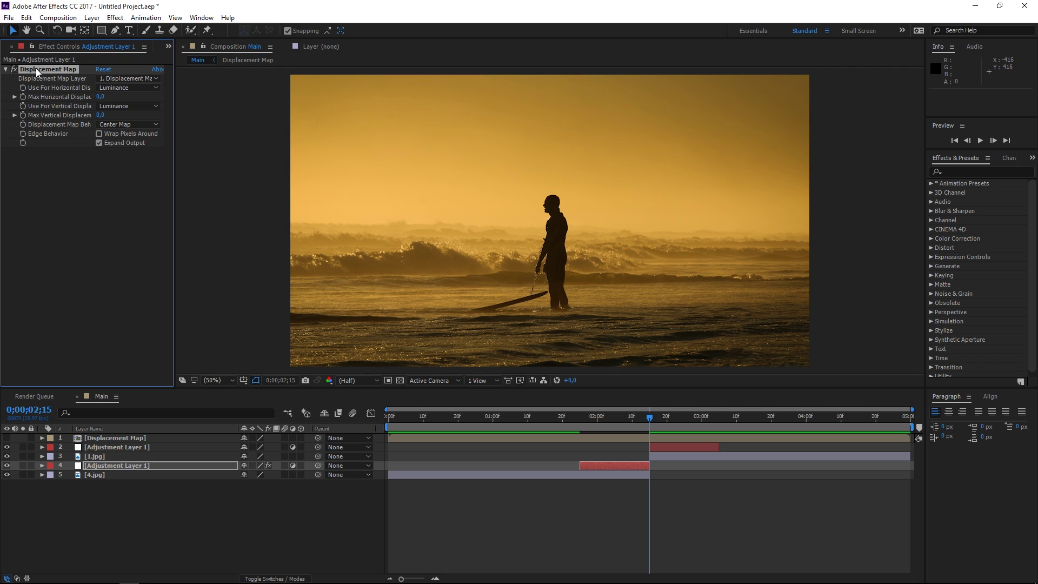
Paste Displacement Map onto layer 2, keyframe Max Vertical Displacement on layers 2 and 4, and reveal the keyframes.
click(679, 447)
key(ctrl+v)
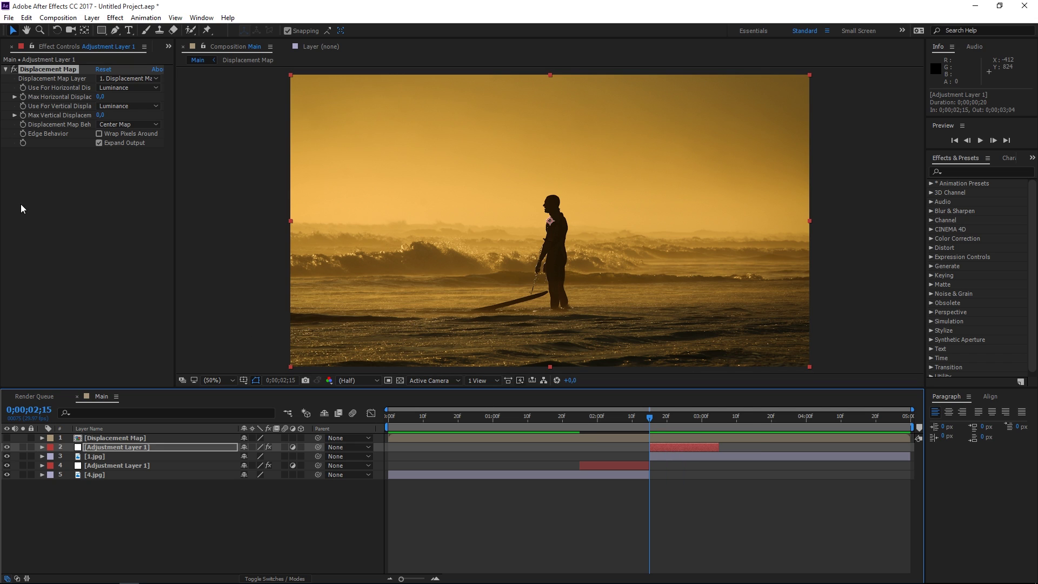
click(23, 115)
click(617, 465)
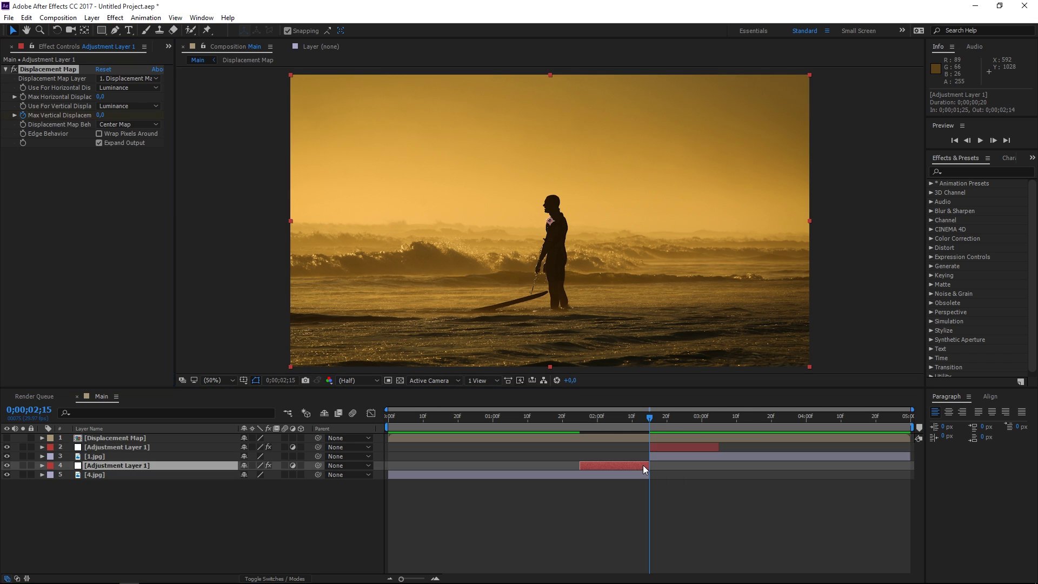
click(21, 115)
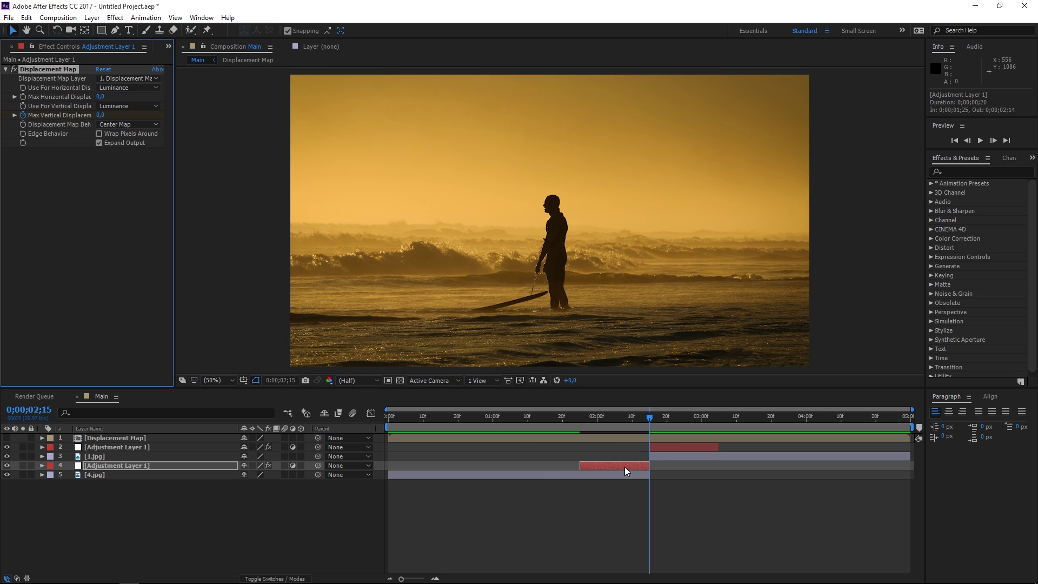
shift+click(665, 447)
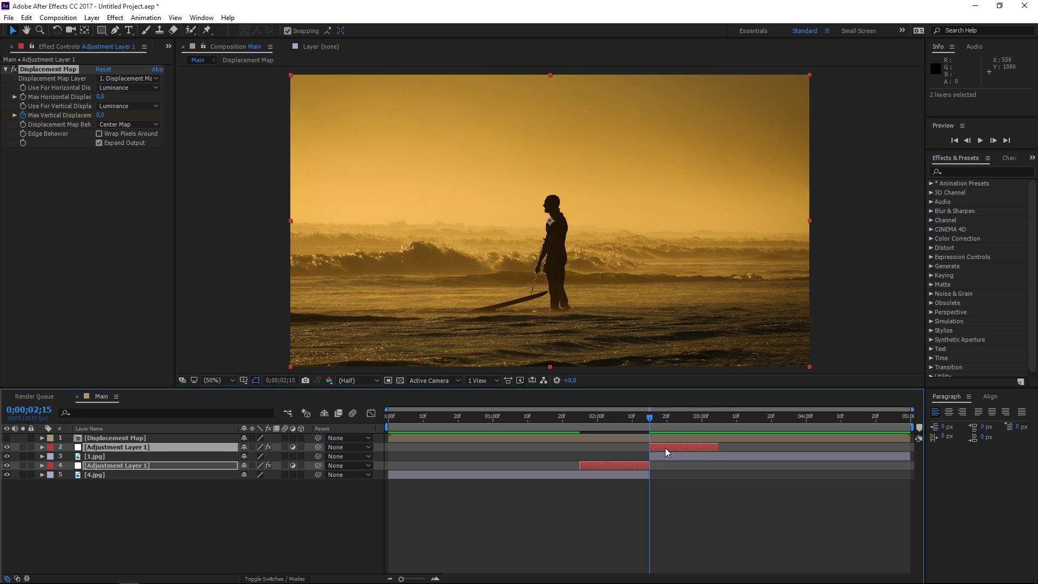
key(u)
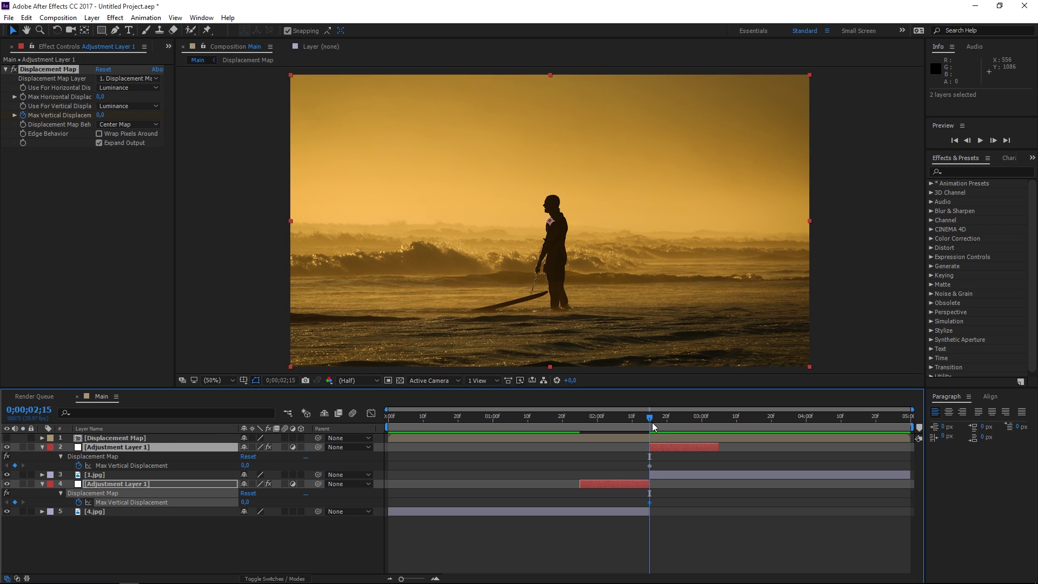
Add 0 displacement keyframes at layer 4's start and layer 2's end.
drag(647, 420, 579, 425)
click(15, 502)
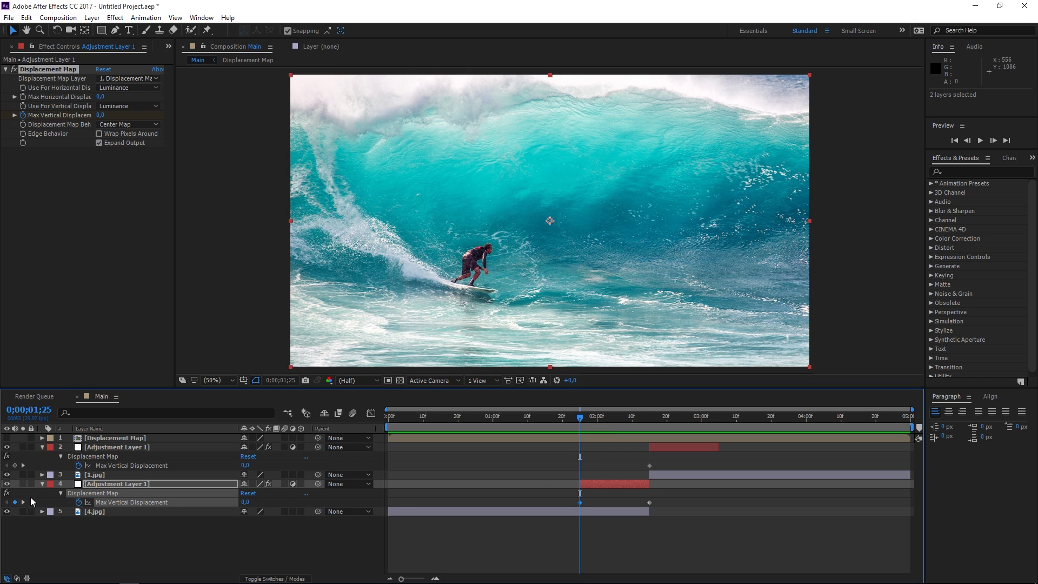
drag(712, 424, 719, 425)
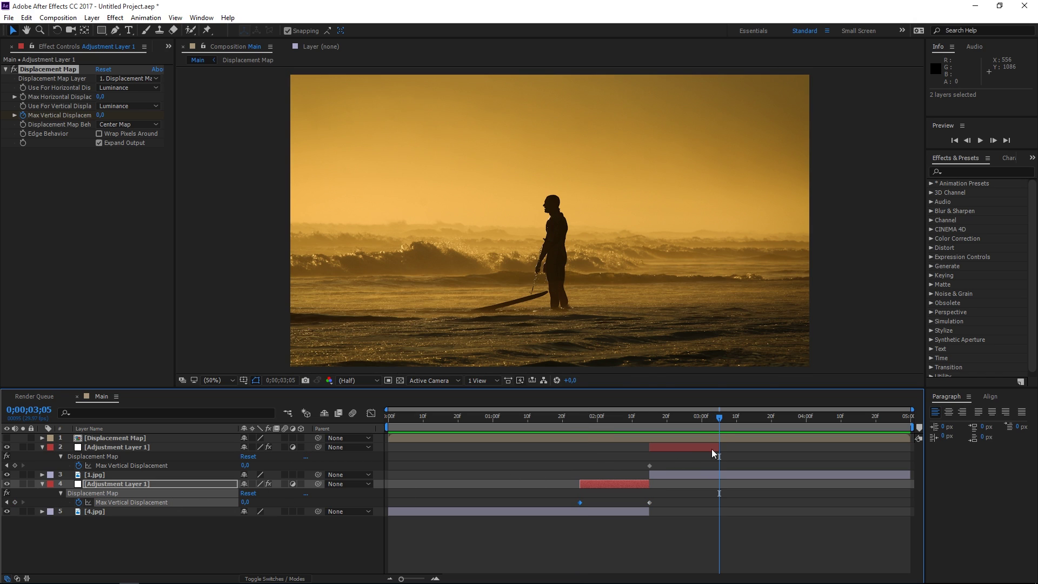
click(712, 446)
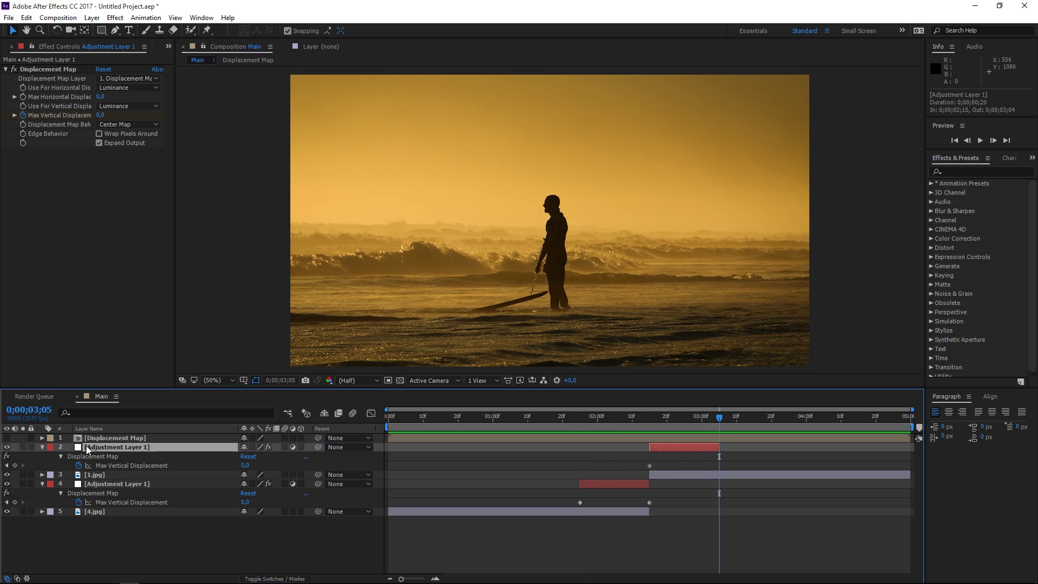
click(15, 465)
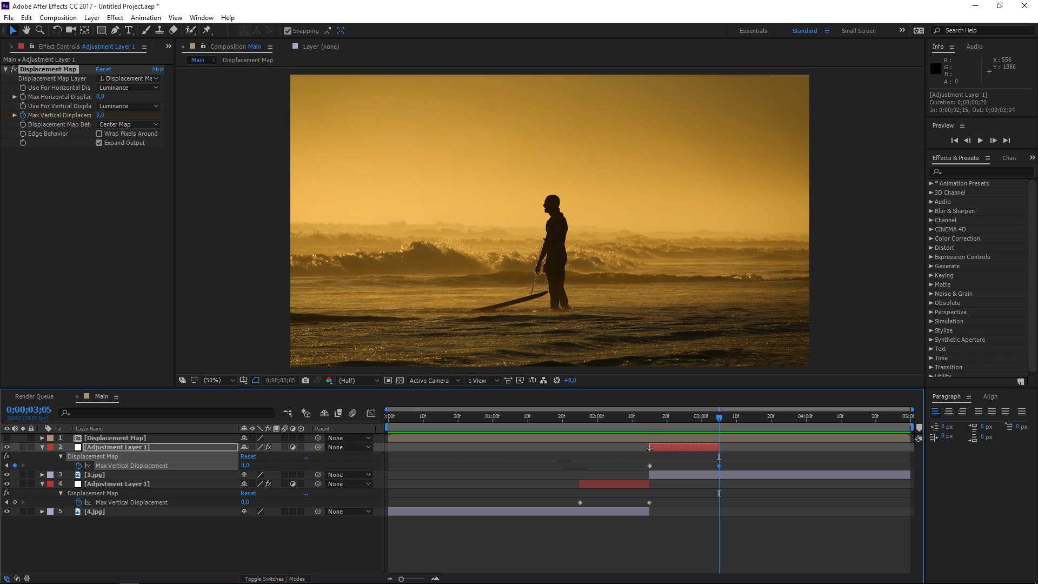
At 0;00;02;15, set Max Vertical Displacement to 150 on layer 4 and -150 on layer 2.
click(651, 412)
click(646, 483)
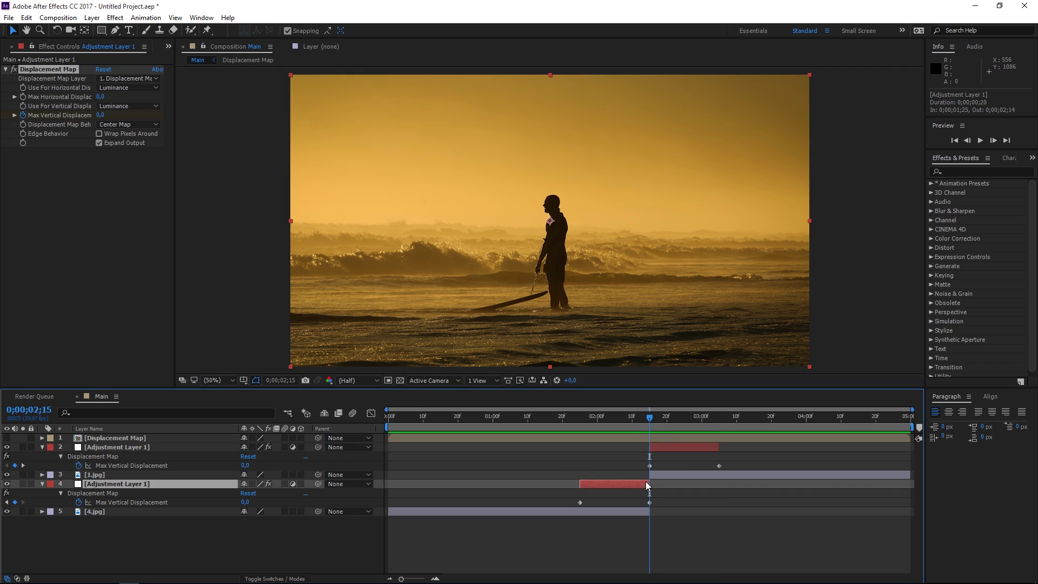
click(101, 115)
text(1)
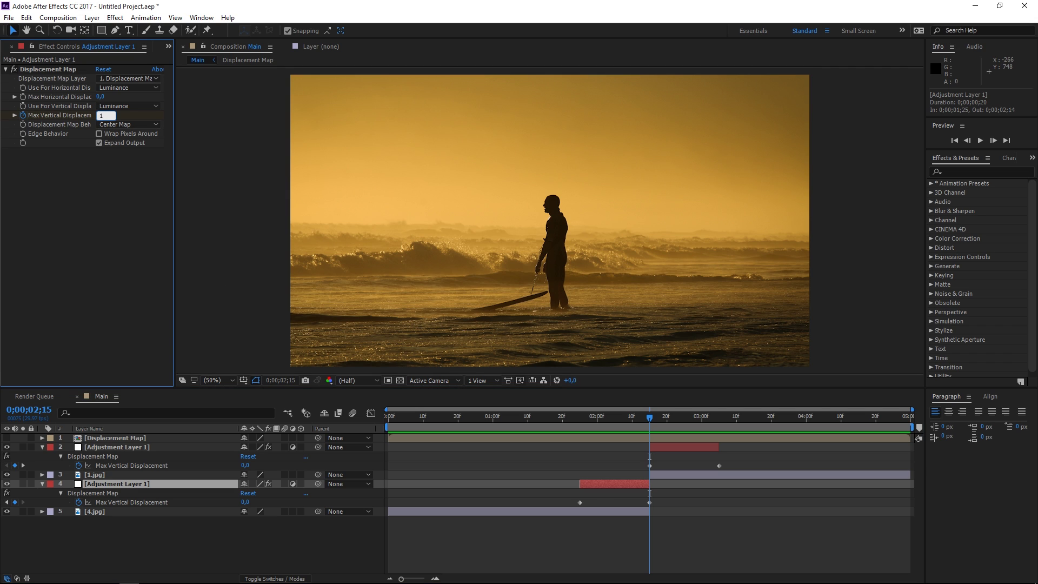
text(50)
key(Return)
click(657, 448)
click(101, 115)
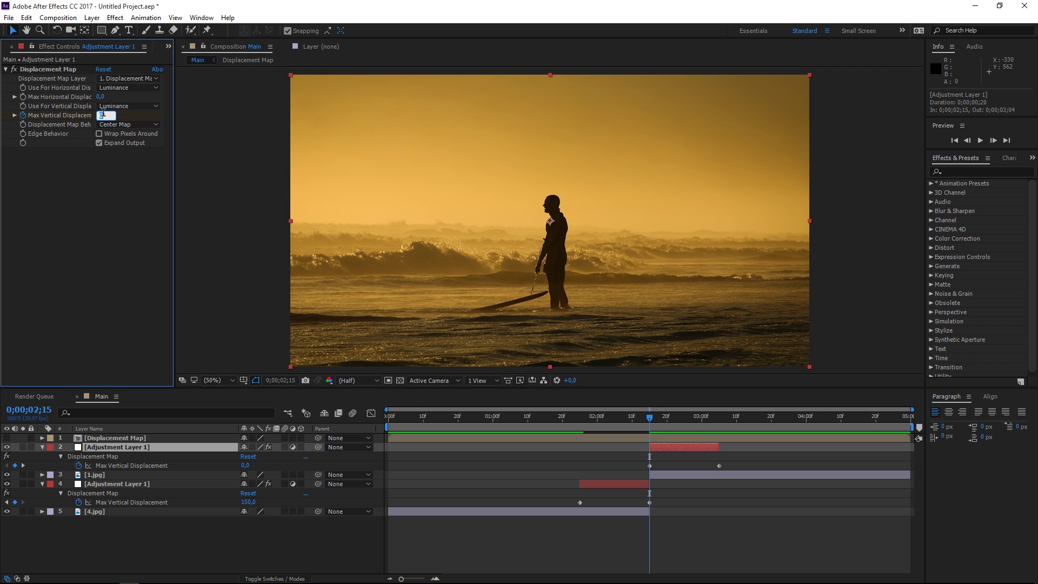
text(-150)
key(Return)
click(574, 421)
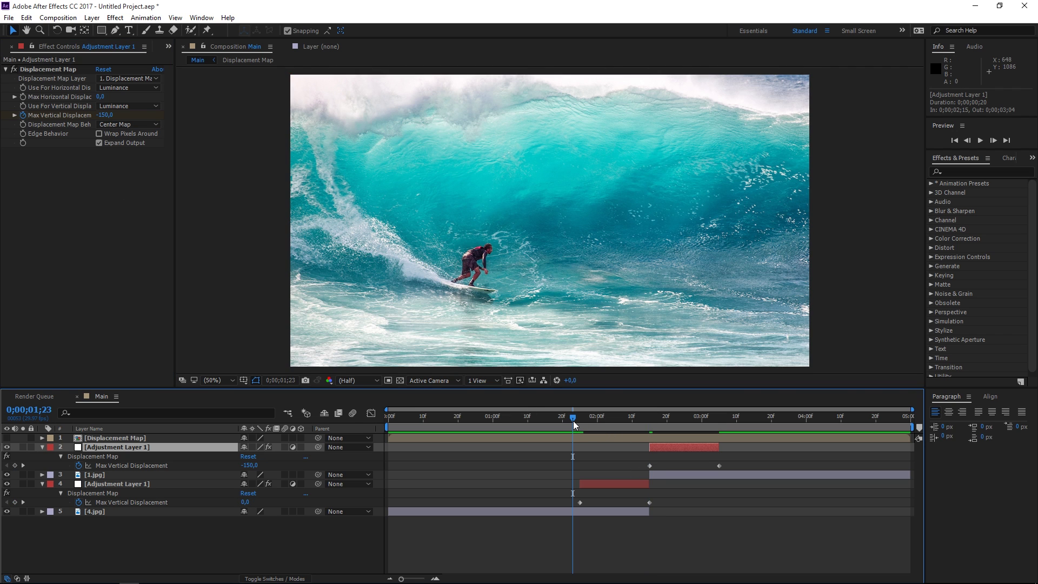
Preview the transition and scrub to where the black gaps appear.
key(space)
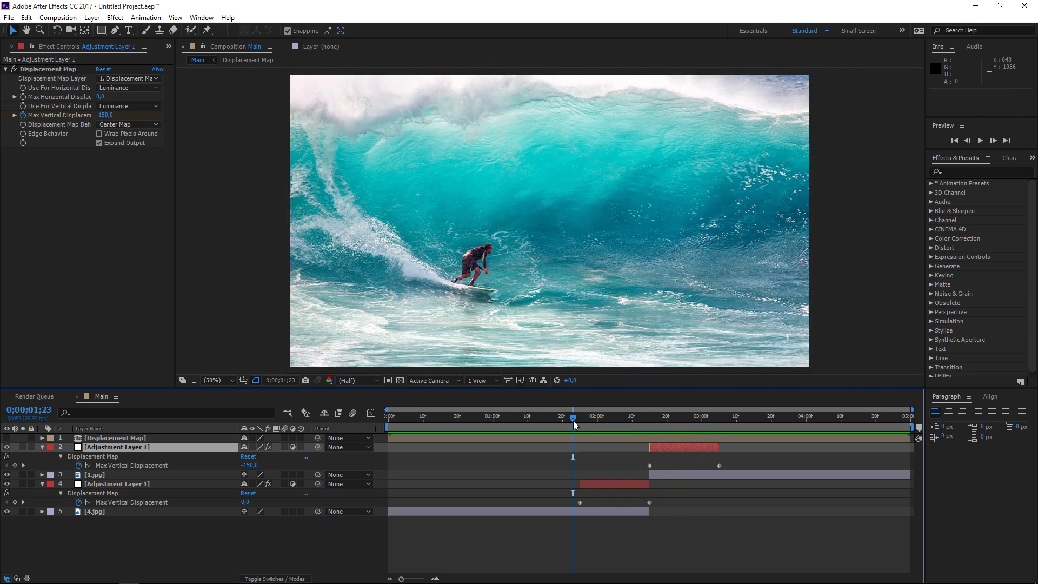
key(space)
key(space)
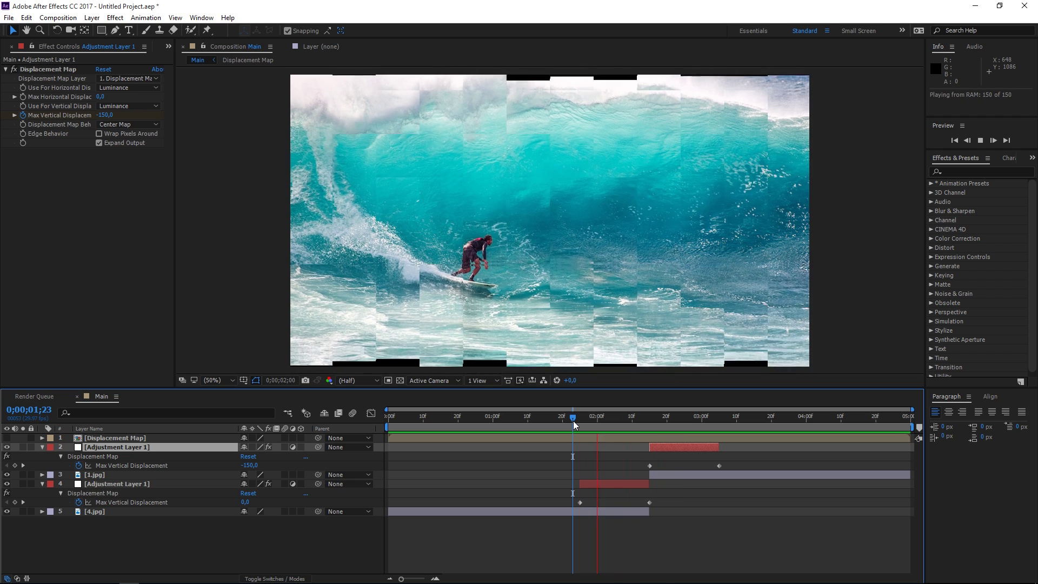
drag(573, 421, 643, 429)
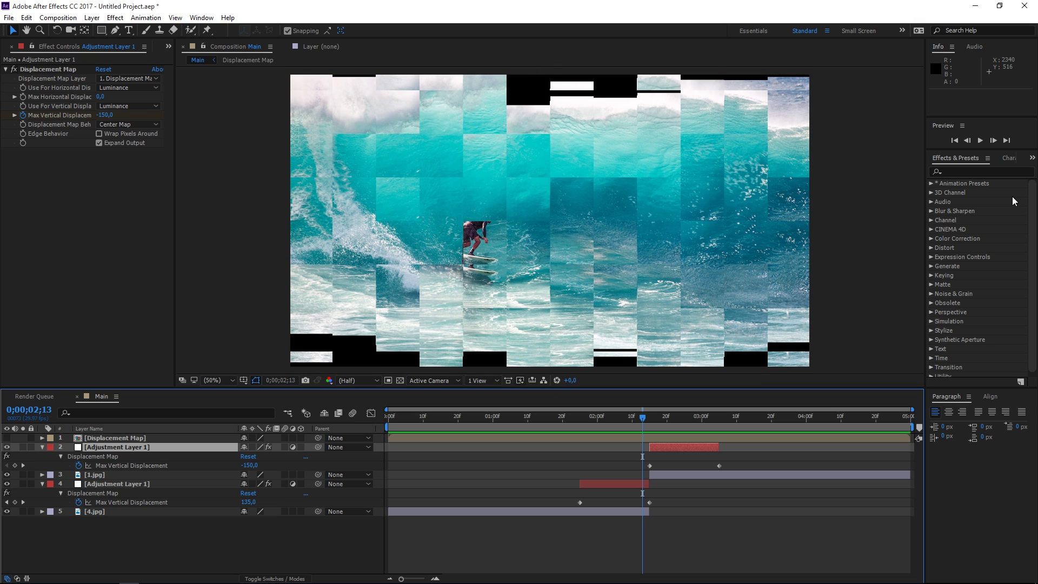
Search effects for 'rep' and apply CC RepeTile to the 4.jpg layer.
click(1004, 168)
click(993, 170)
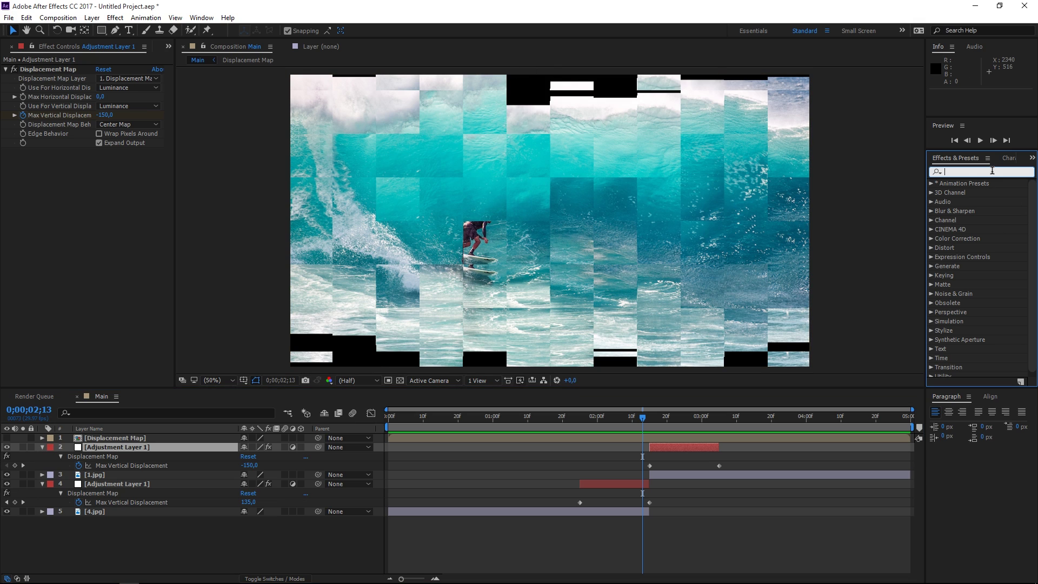
text(rep)
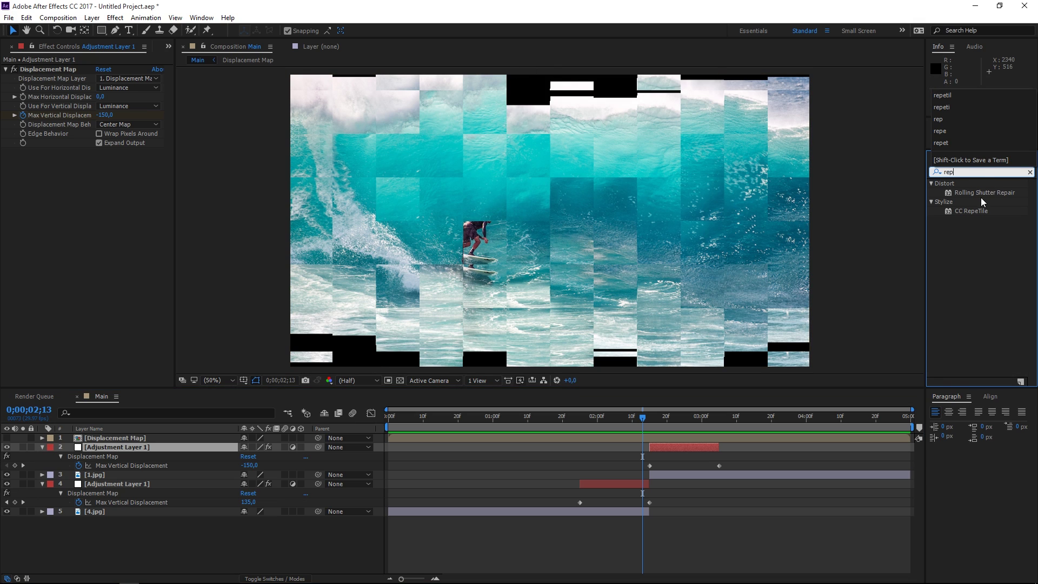
drag(971, 211, 637, 511)
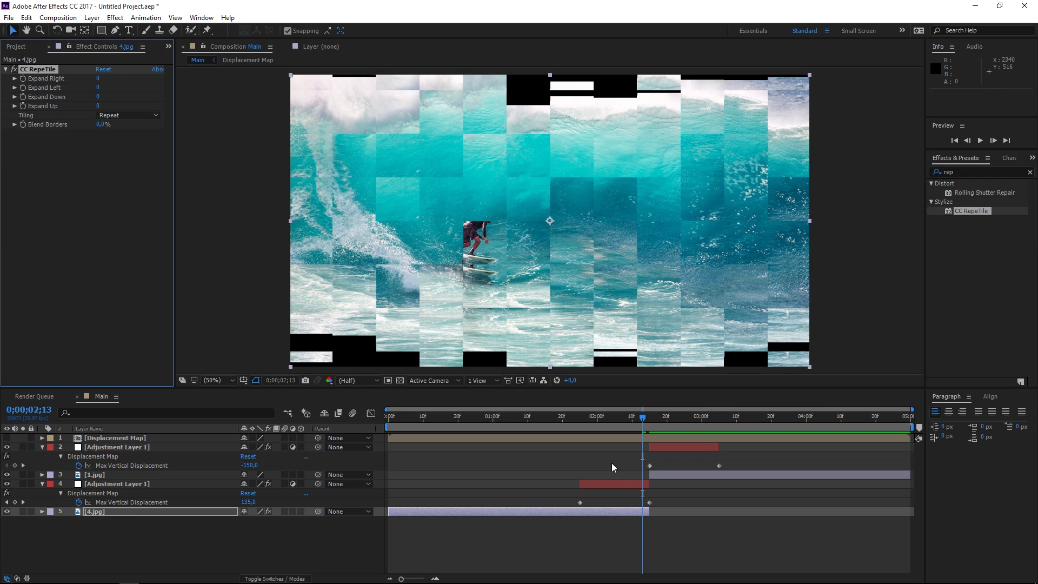
Set 4.jpg's CC RepeTile to Unfold tiling with Expand Down and Expand Up at 150.
click(1031, 172)
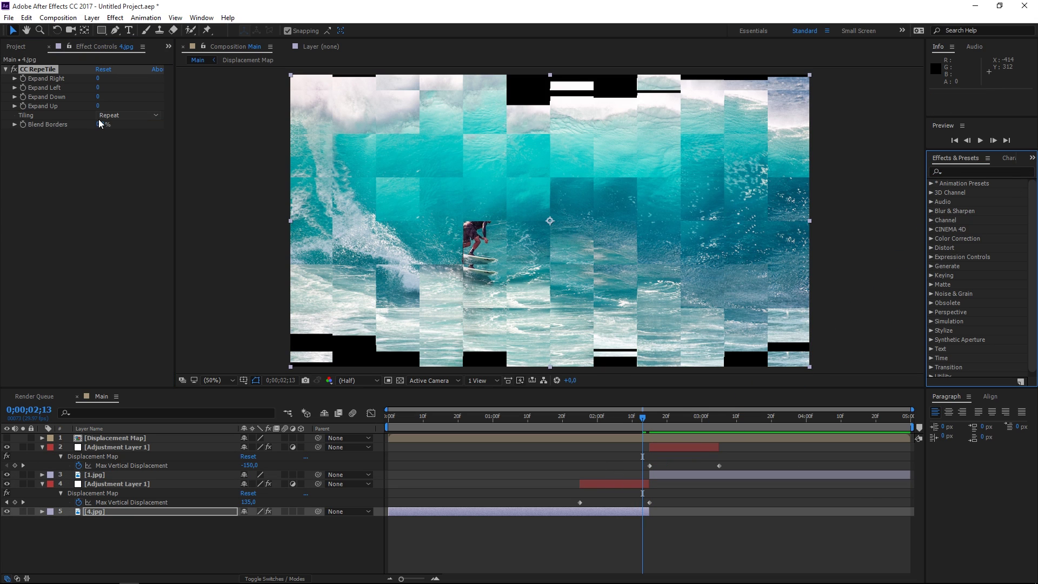
click(134, 117)
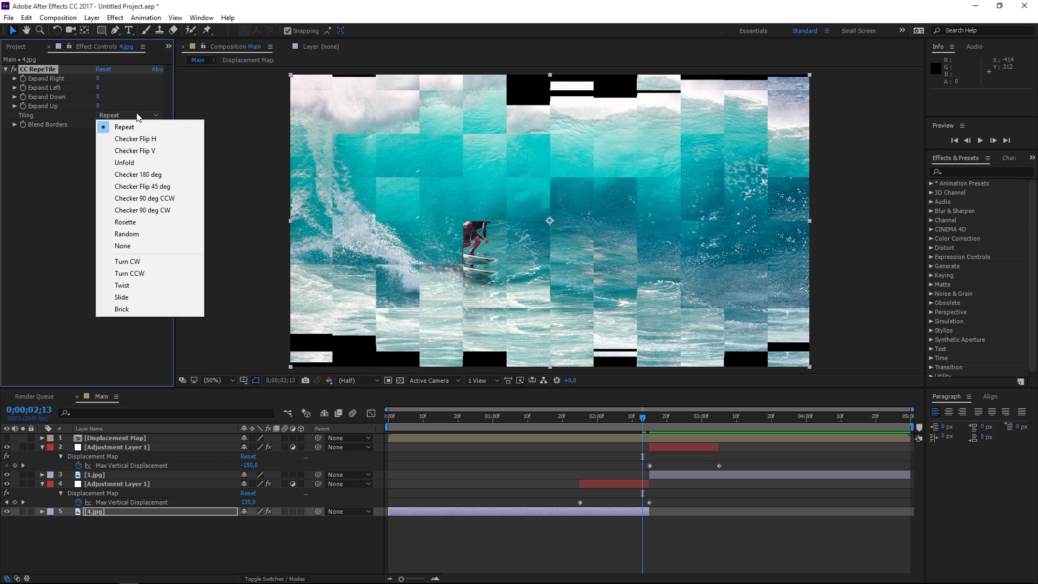
click(143, 163)
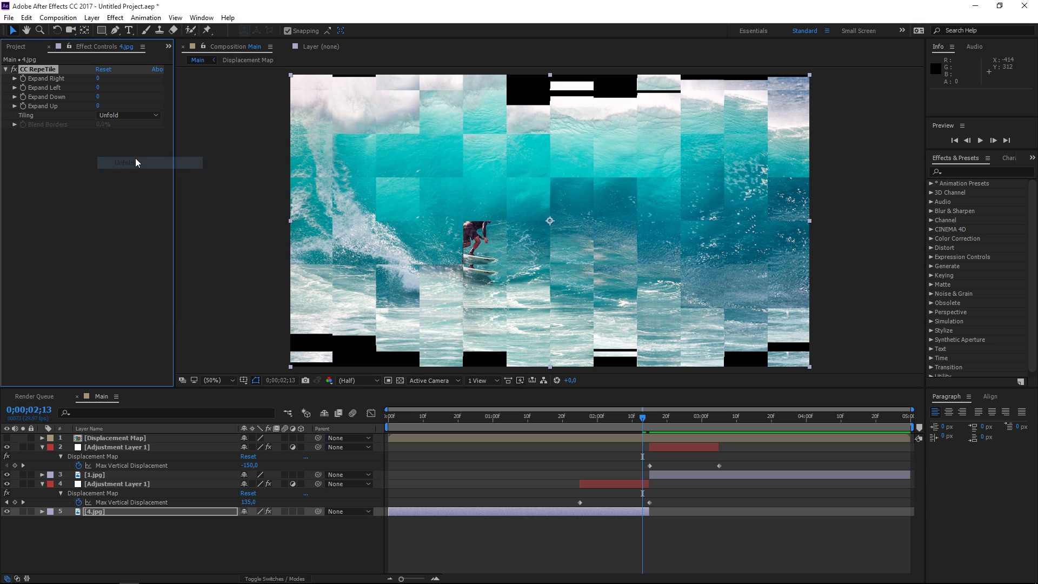
drag(99, 97, 100, 96)
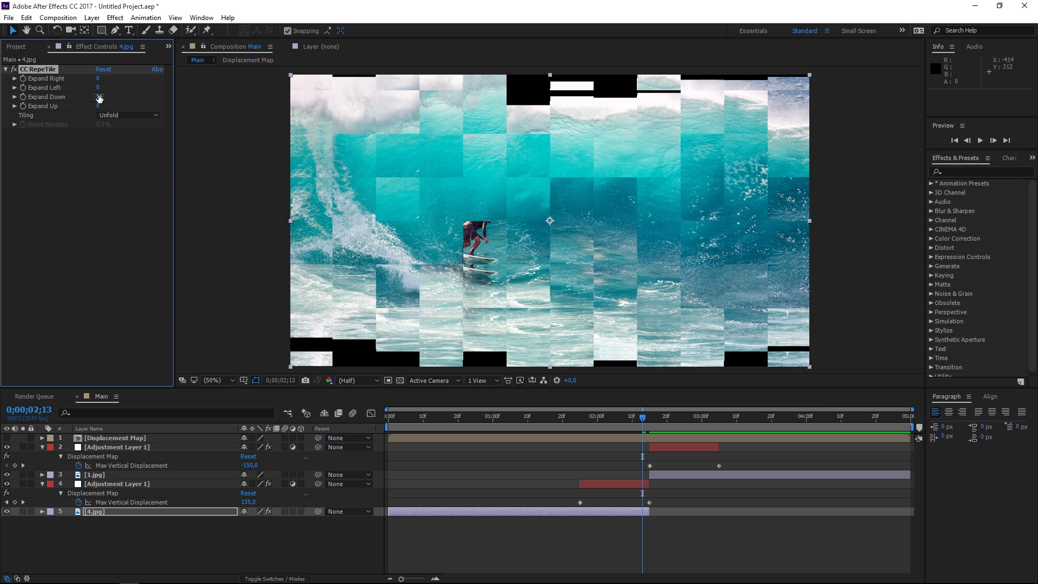
click(98, 96)
text(150)
key(Return)
click(98, 107)
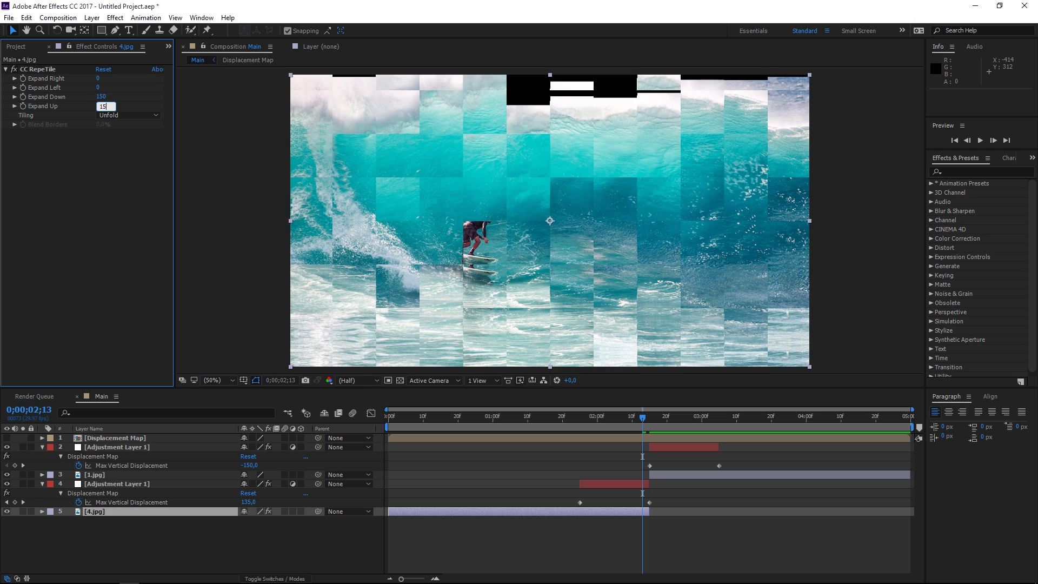
text(150)
key(Return)
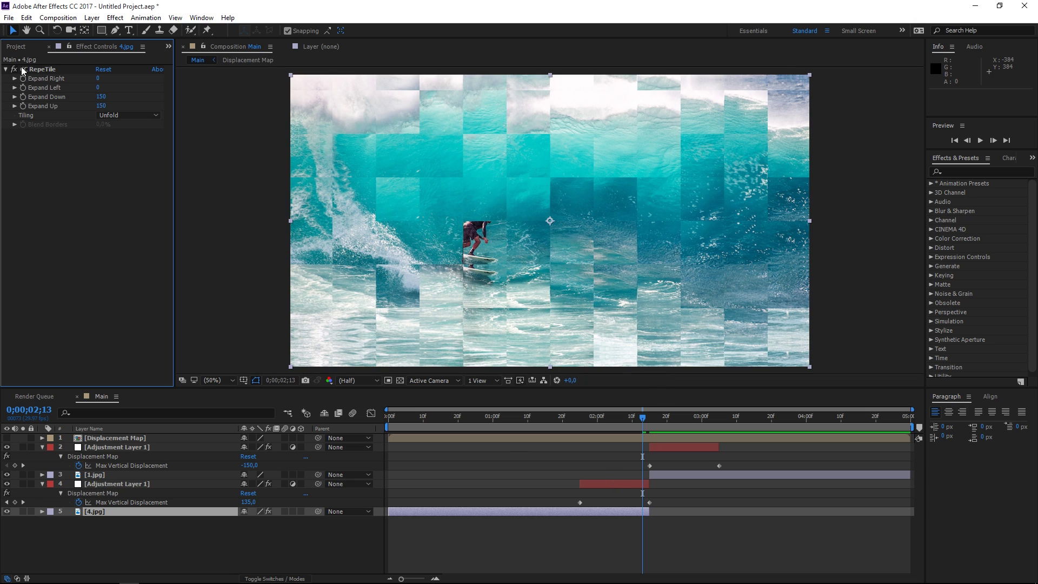
click(40, 69)
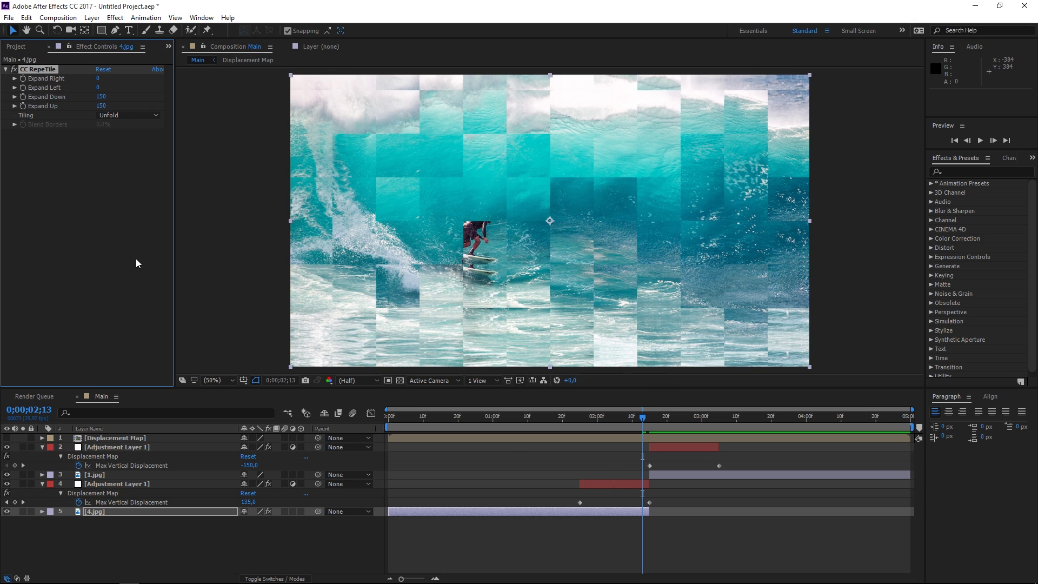
Paste the CC RepeTile effect onto 1.jpg and preview the transition.
click(670, 474)
key(ctrl+v)
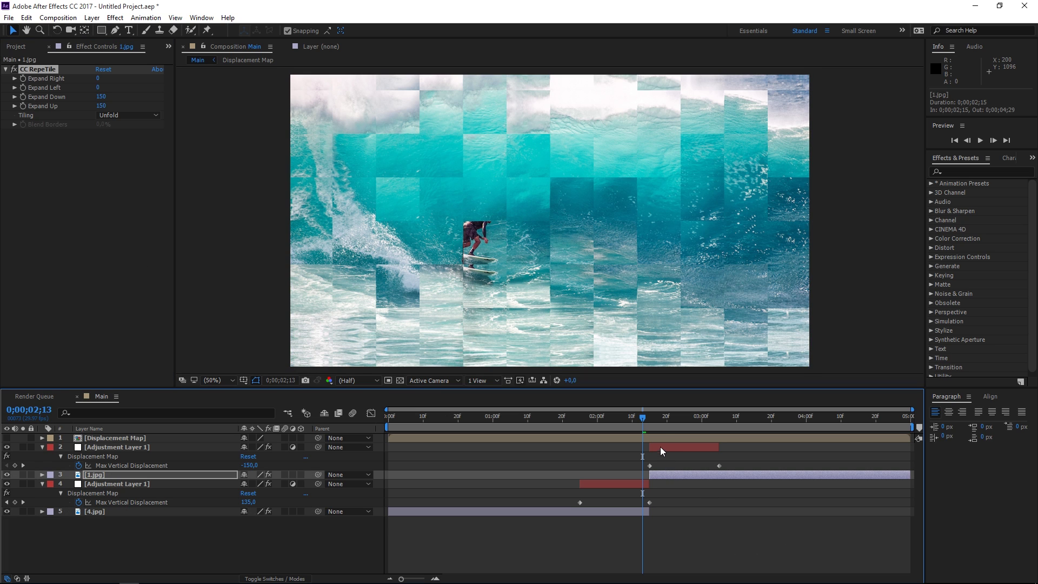
click(581, 420)
key(space)
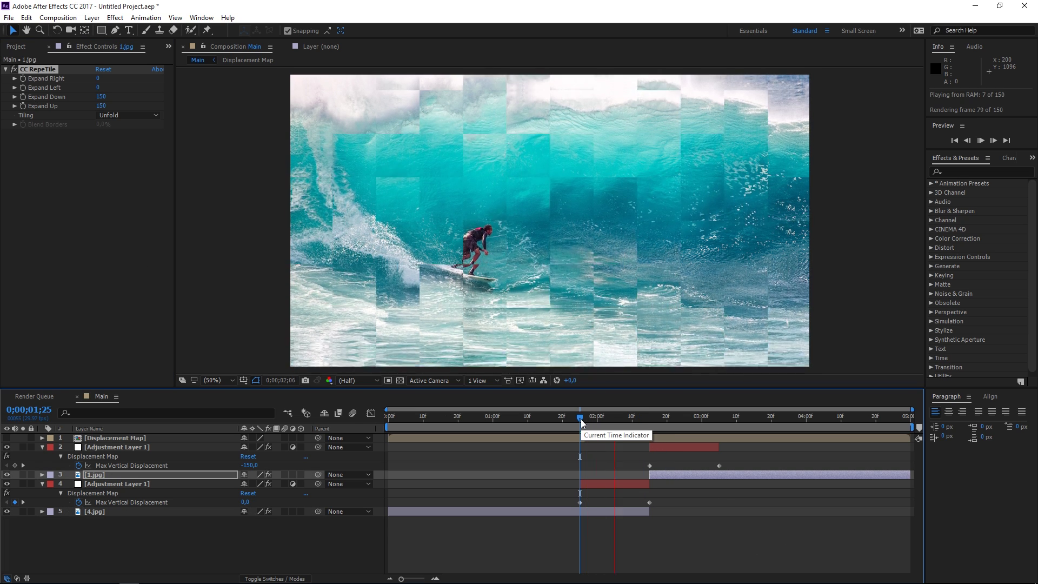
drag(581, 419, 569, 418)
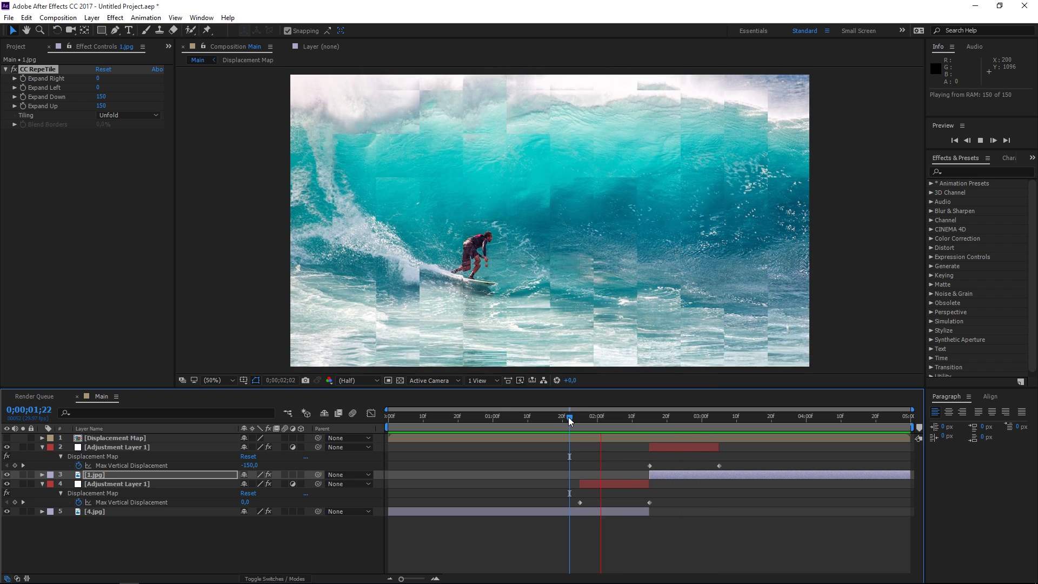
key(space)
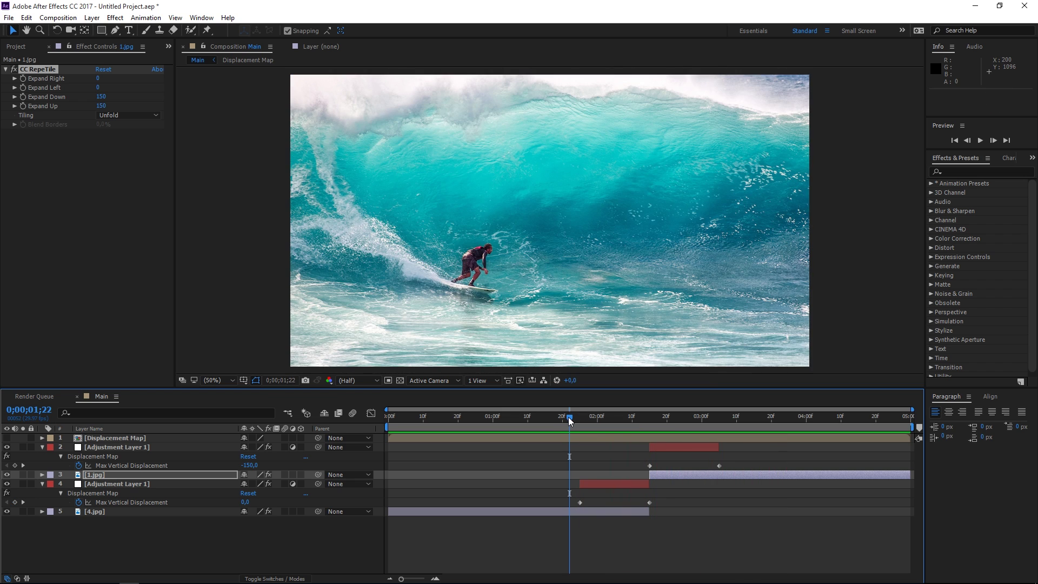
Replay the preview, then apply Easy Ease to all four displacement keyframes.
key(space)
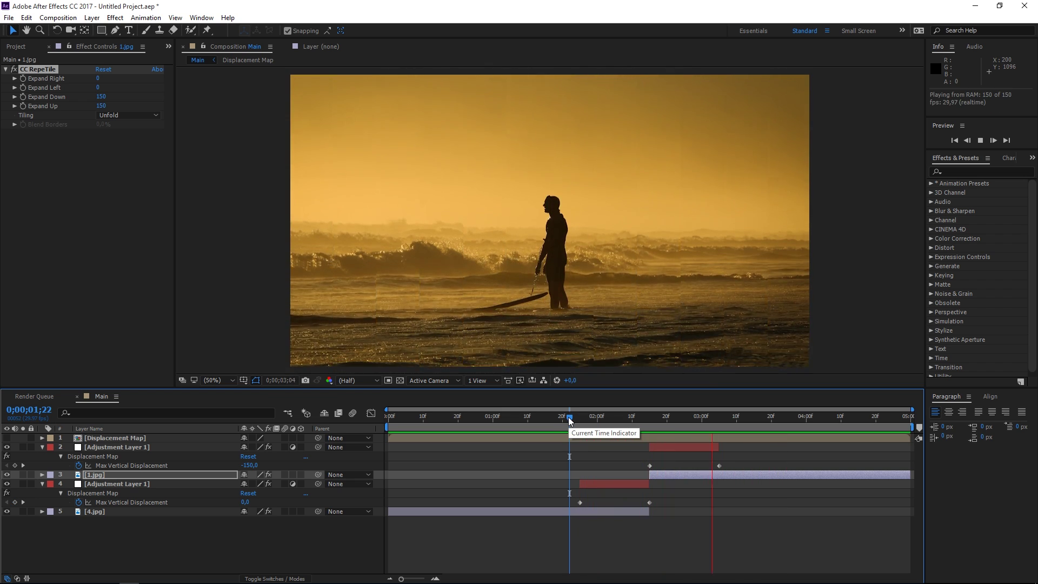
key(space)
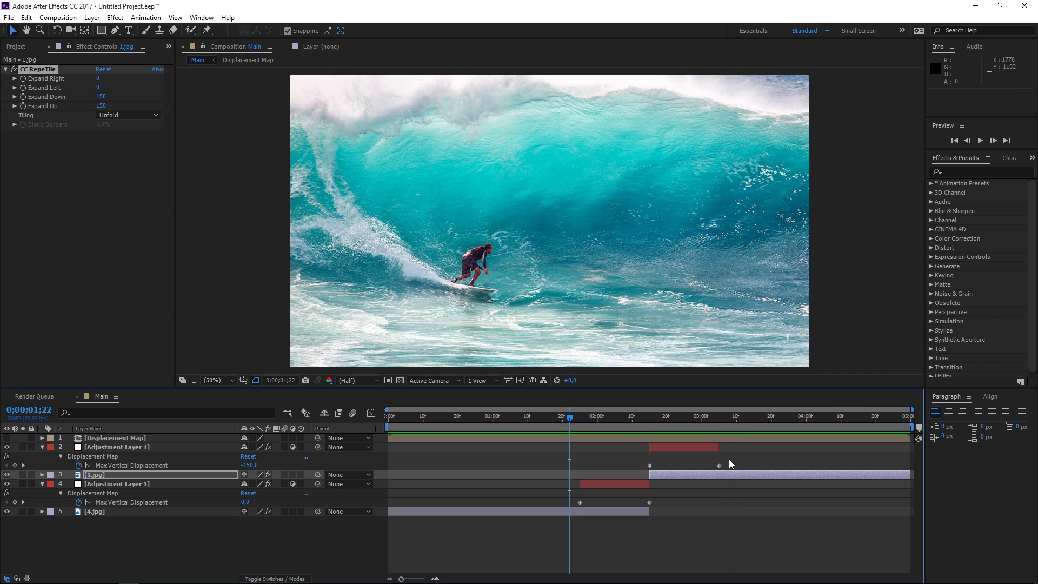
drag(729, 459, 562, 501)
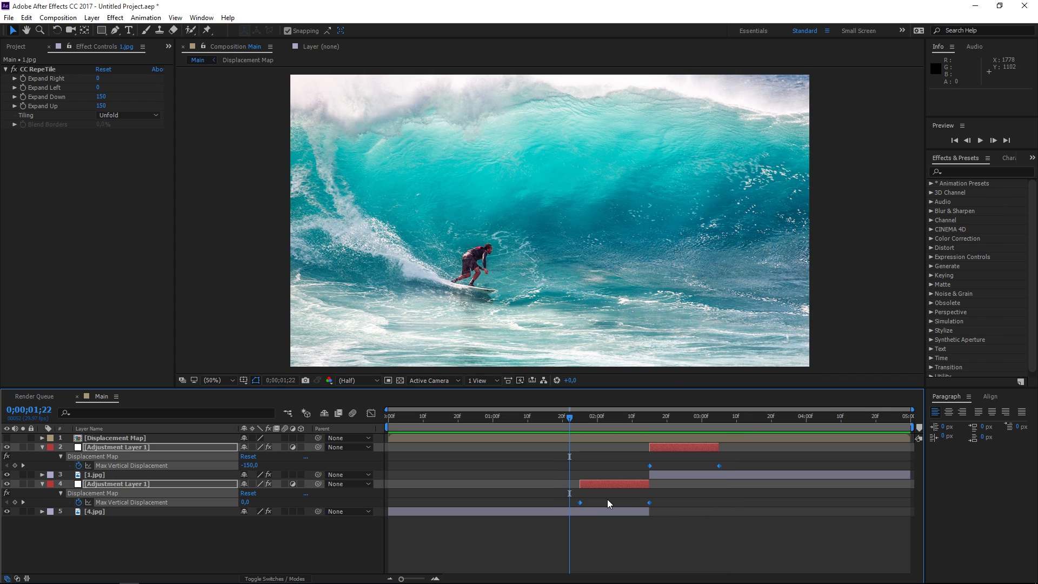
key(F9)
Show the displacement keyframes in the Graph Editor as a speed graph.
click(370, 413)
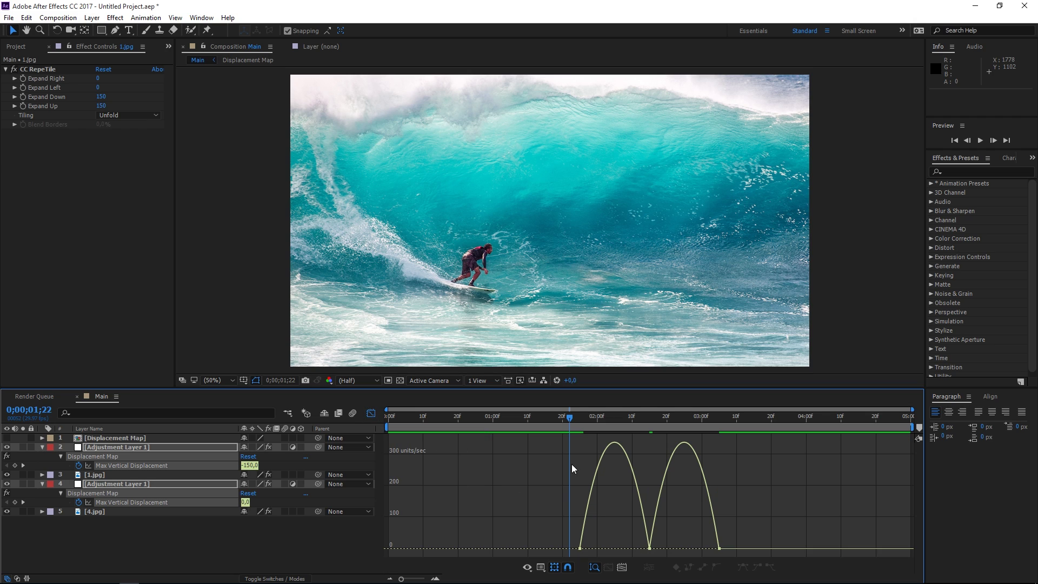
right_click(651, 472)
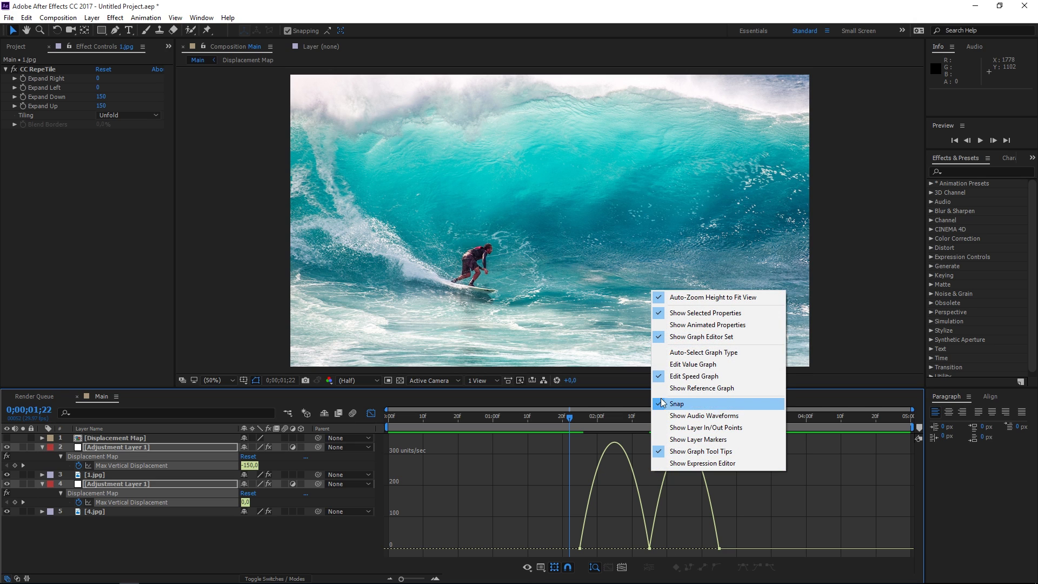
click(668, 377)
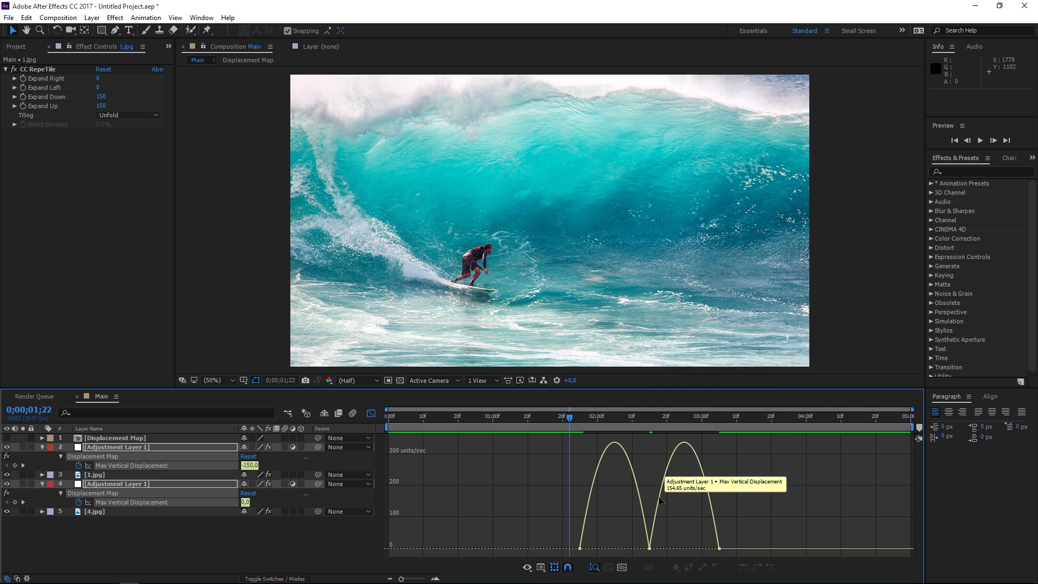
Drag the keyframe influence handles so both speed bumps become sharp peaks.
click(580, 548)
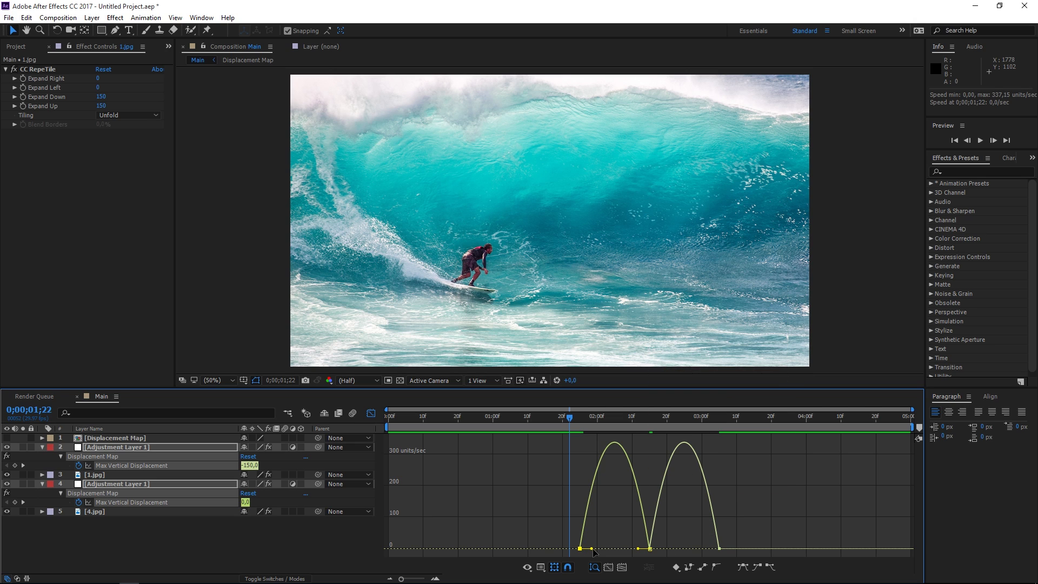
drag(592, 549, 618, 550)
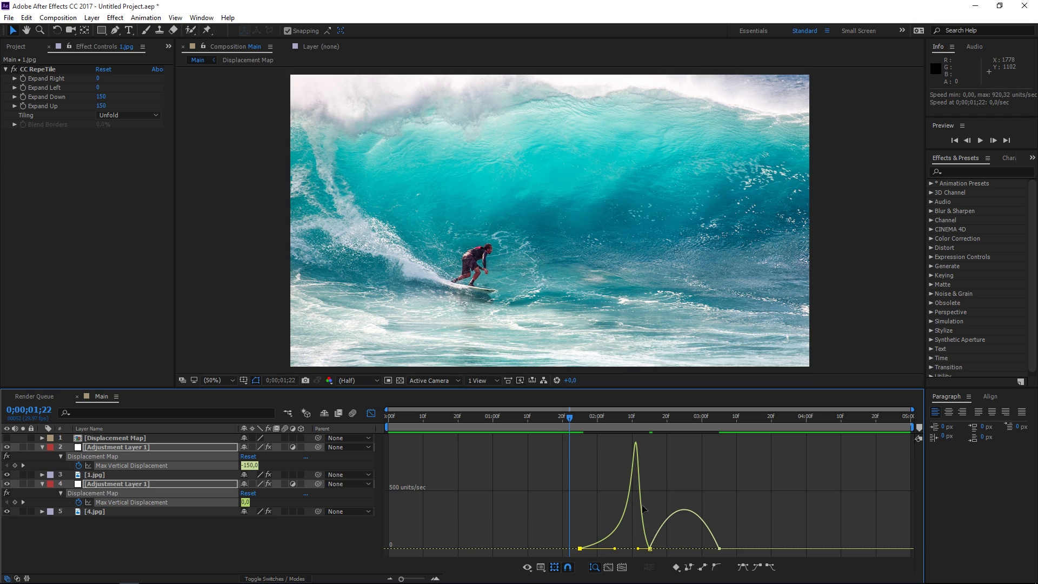
click(694, 520)
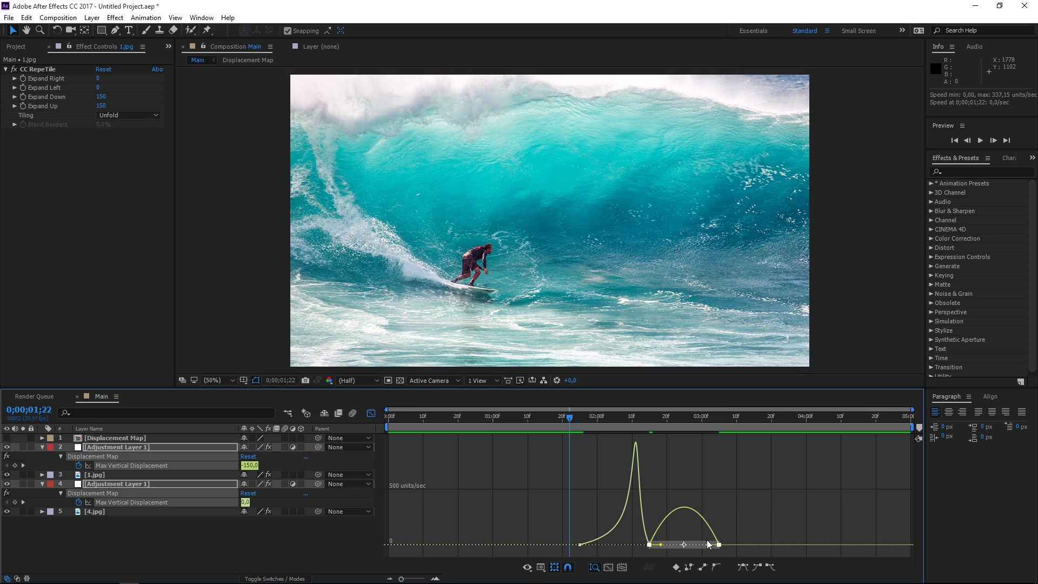
drag(708, 545, 686, 549)
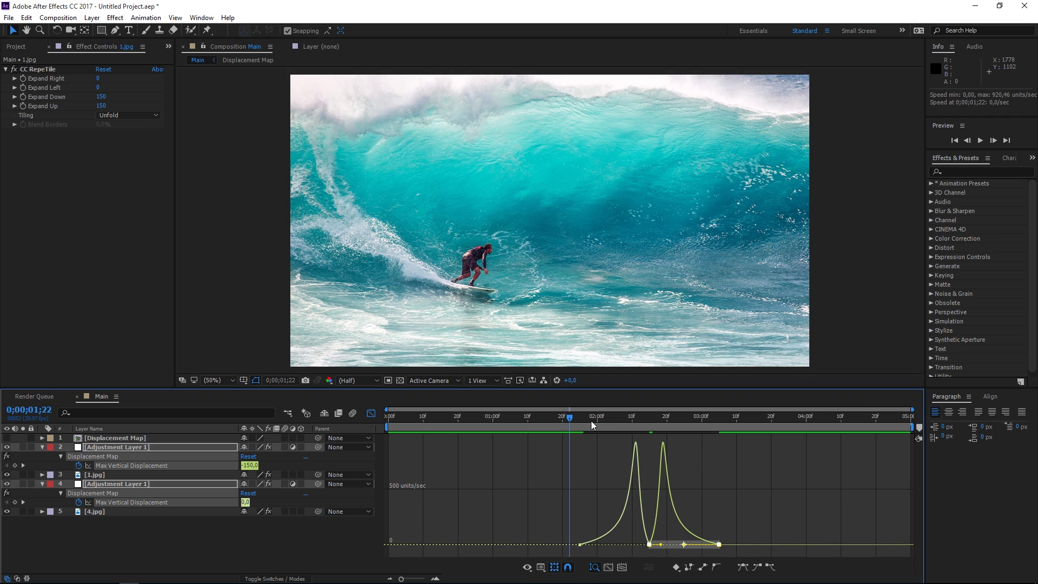
click(609, 421)
click(632, 425)
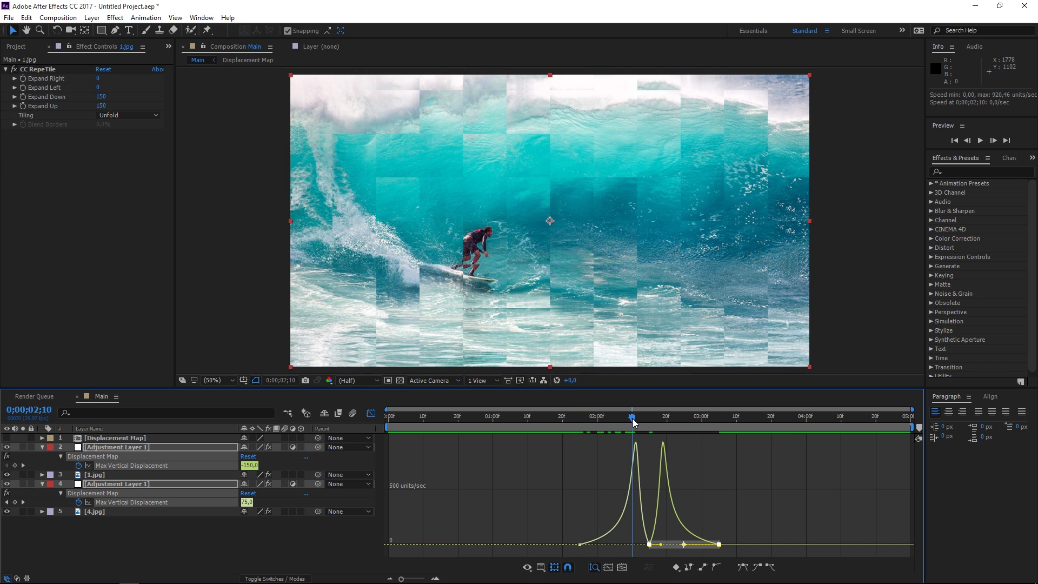
Trim layer 4's out point to its displacement peak at 0;00;02;11.
drag(637, 423, 640, 423)
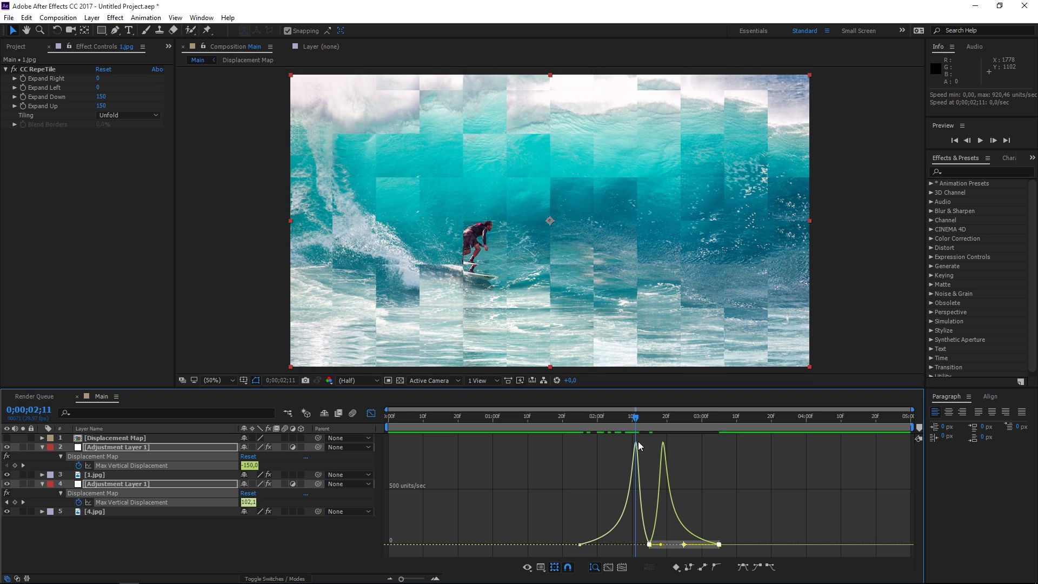
click(371, 414)
click(640, 485)
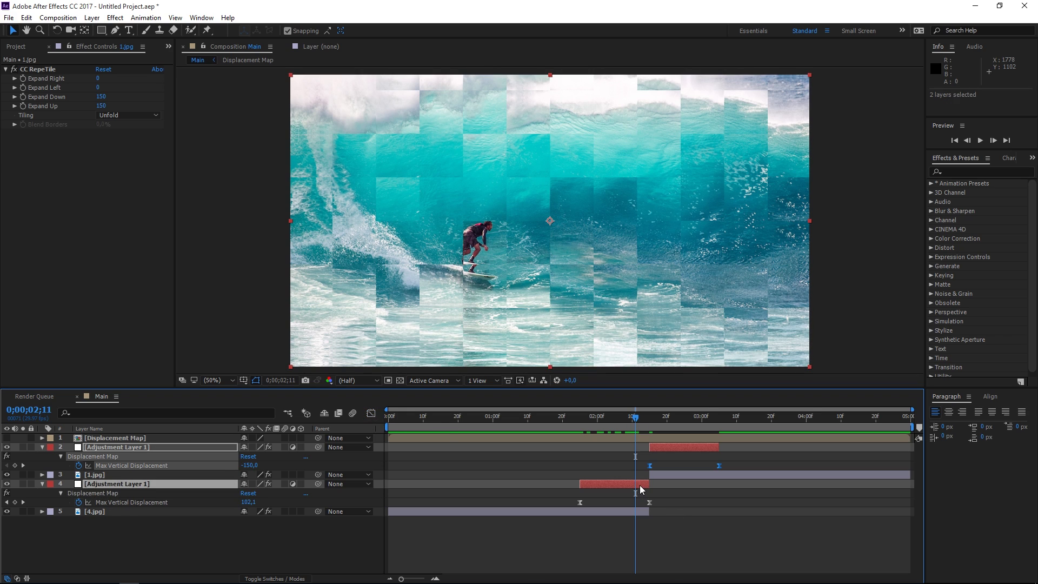
drag(649, 486, 636, 486)
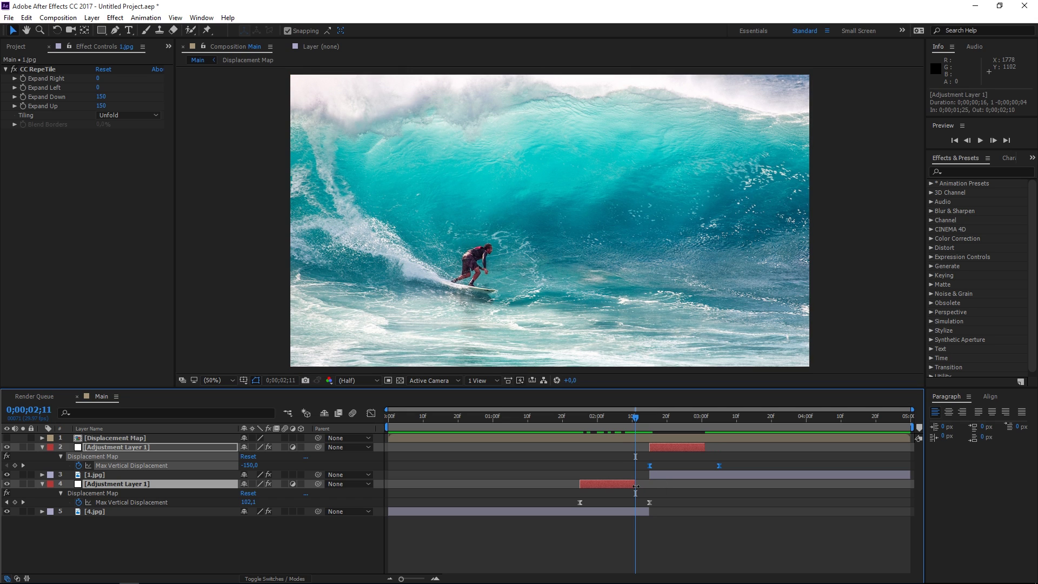
key(ctrl+z)
click(661, 482)
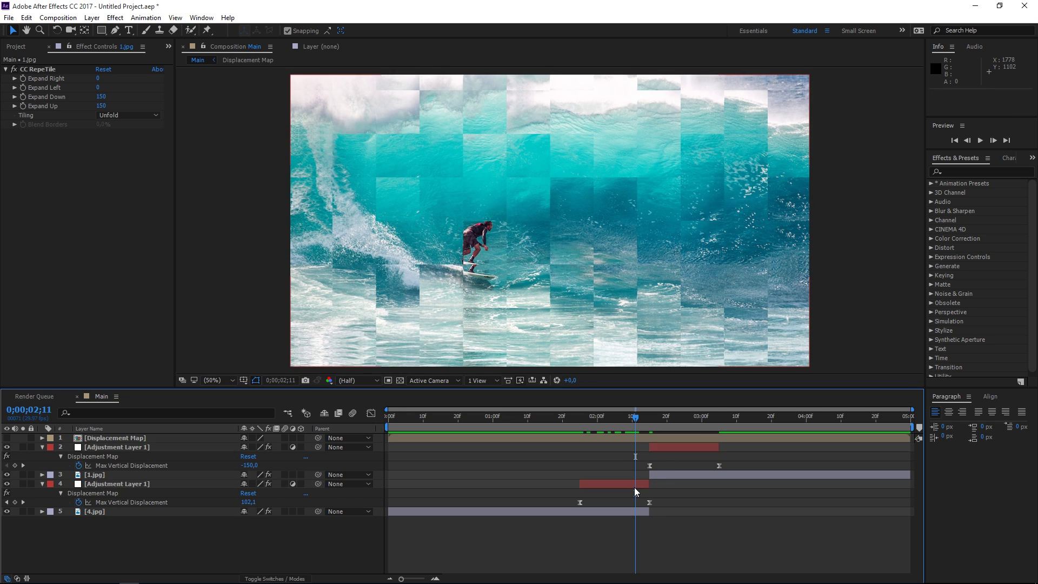
click(635, 488)
drag(652, 485, 611, 487)
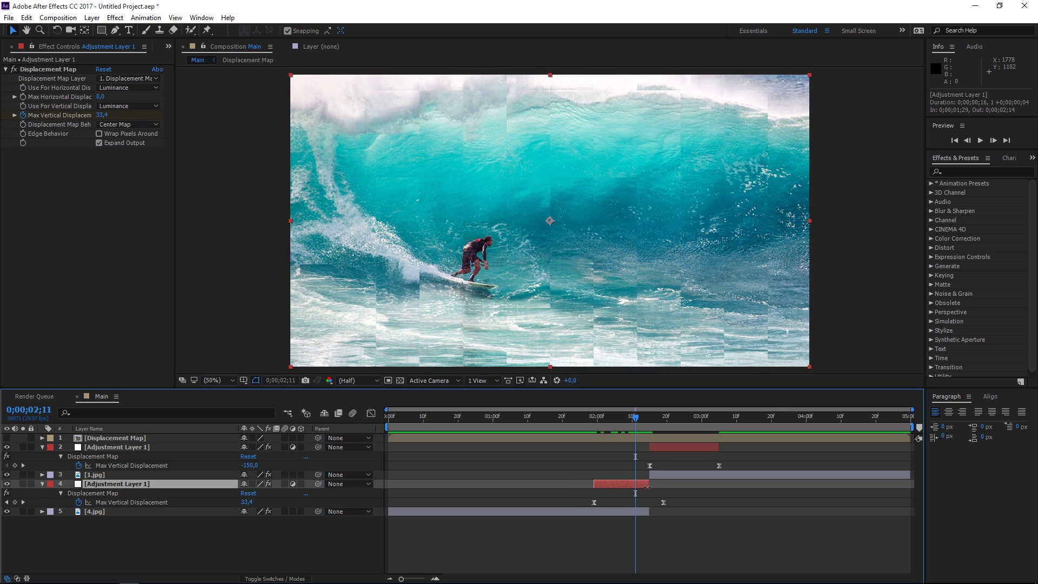
Trim layer 2's in point to its speed peak and slide it earlier to 02;15.
click(654, 446)
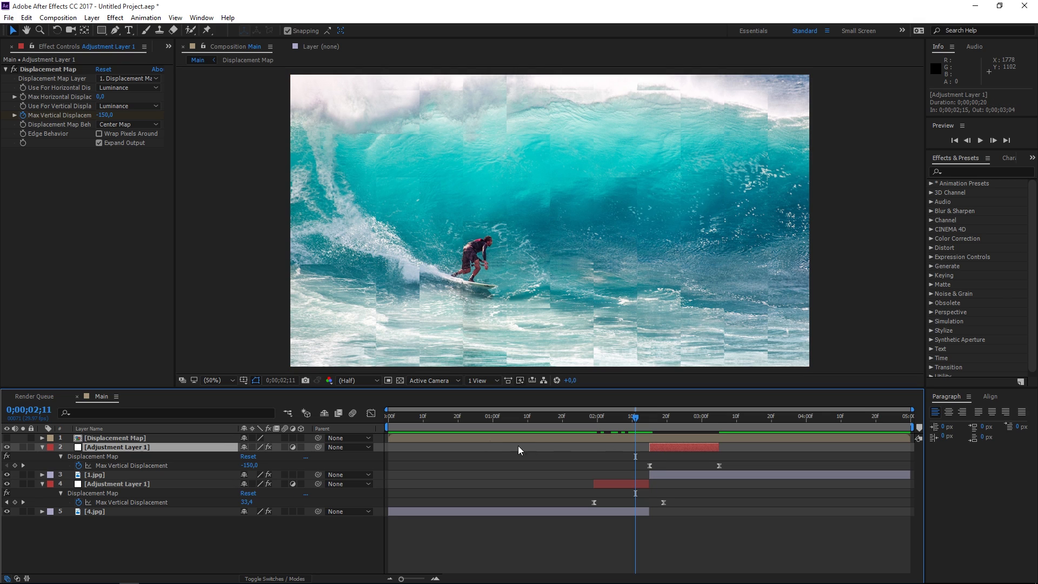
drag(727, 458, 640, 469)
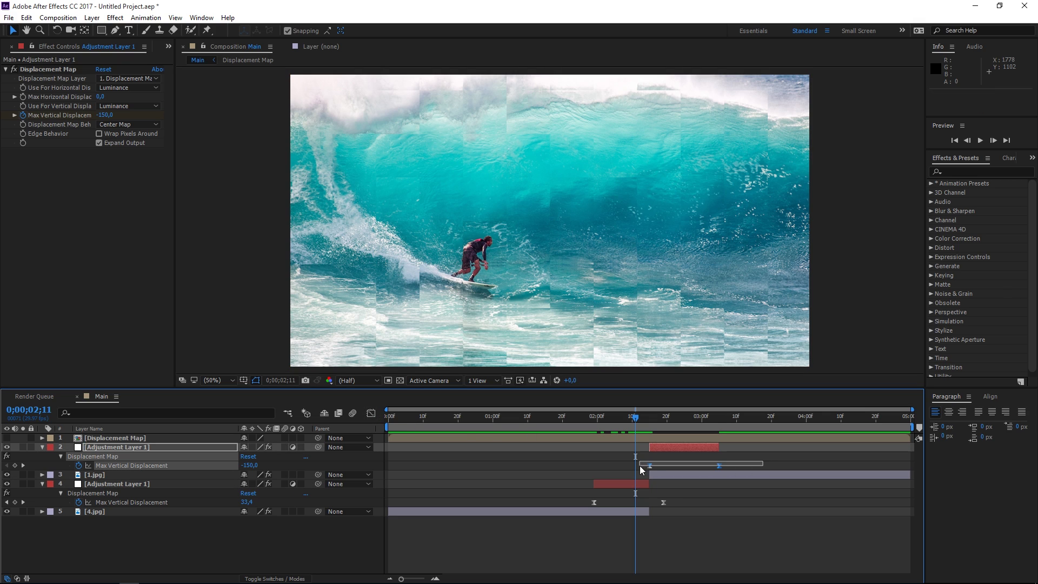
click(371, 413)
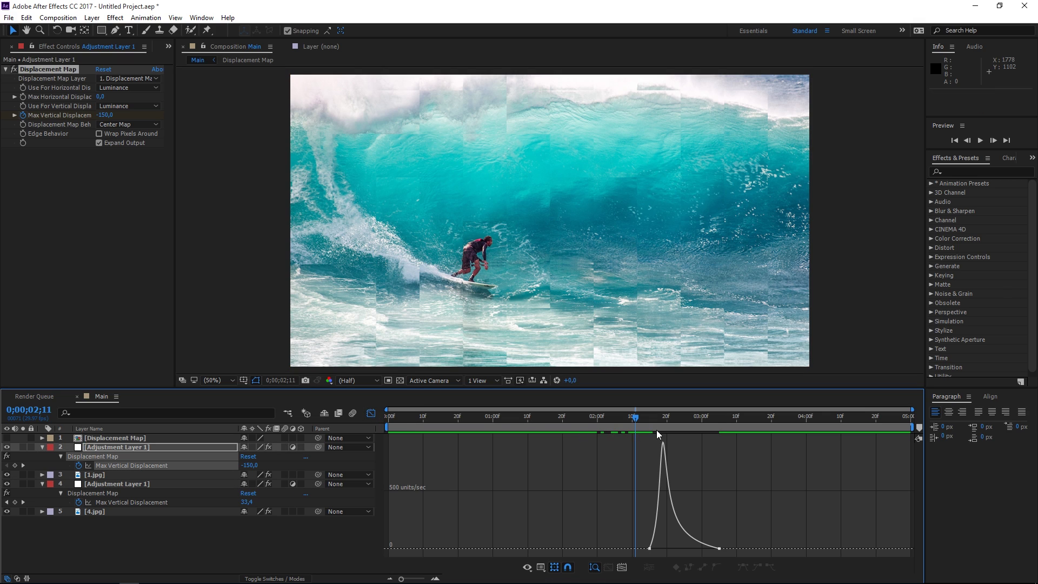
drag(656, 420, 663, 442)
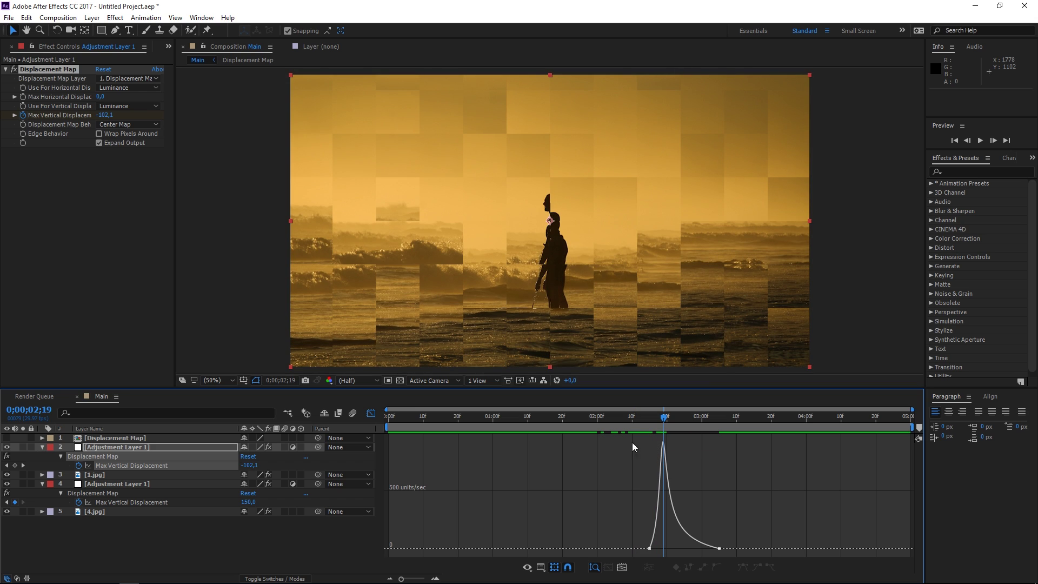
key(shift+F3)
click(654, 449)
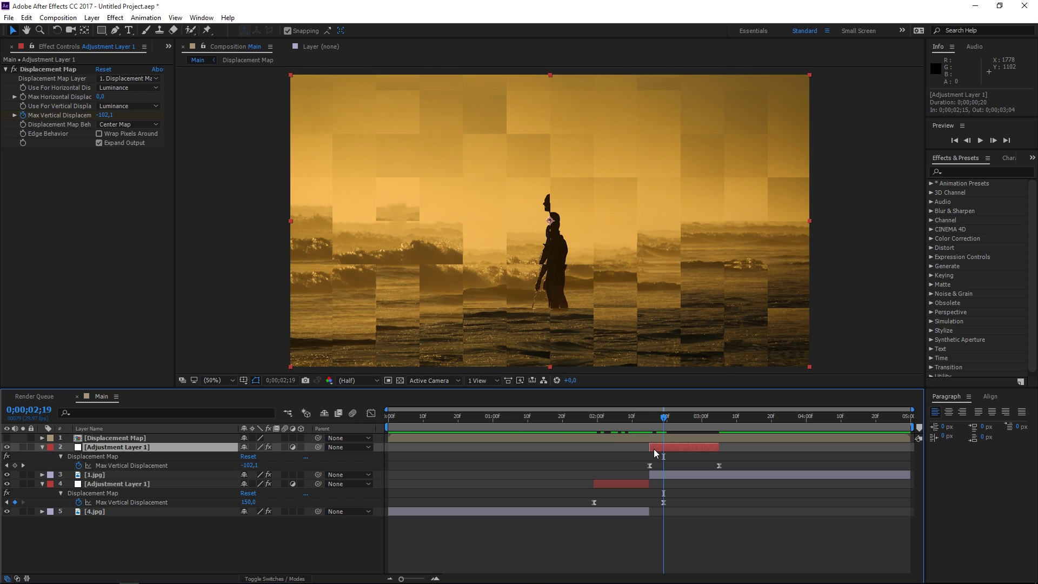
key(alt+bracketleft)
drag(671, 449, 659, 447)
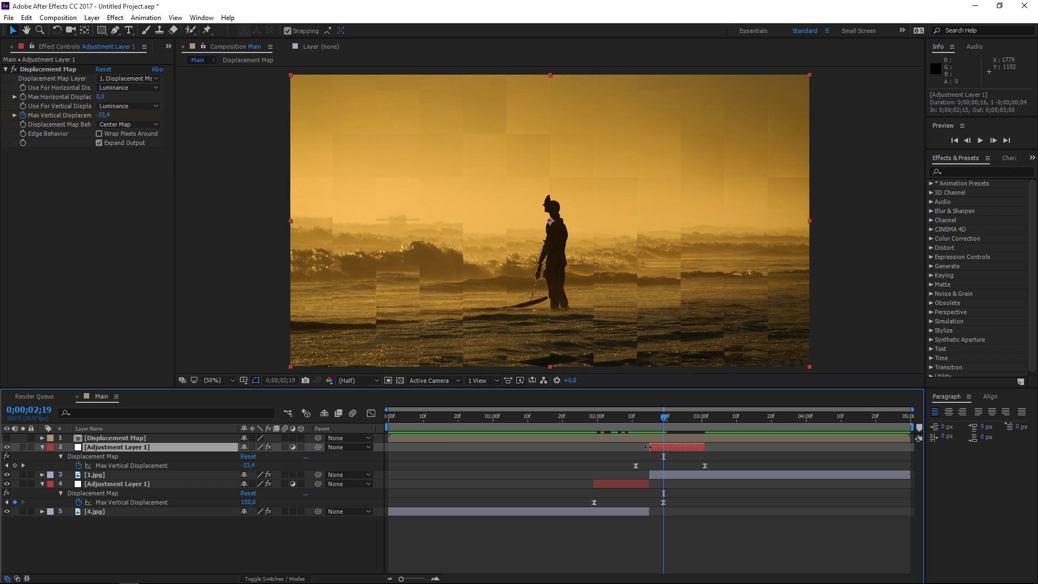
Collapse layers 2 and 4 and preview the transition from 0;00;01;14.
click(43, 448)
click(43, 465)
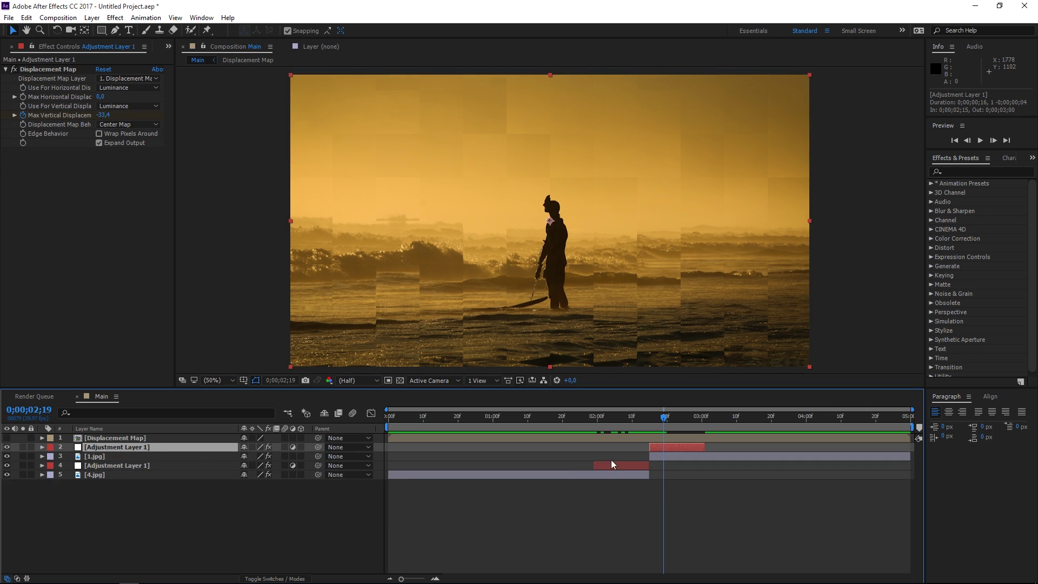
click(542, 418)
key(space)
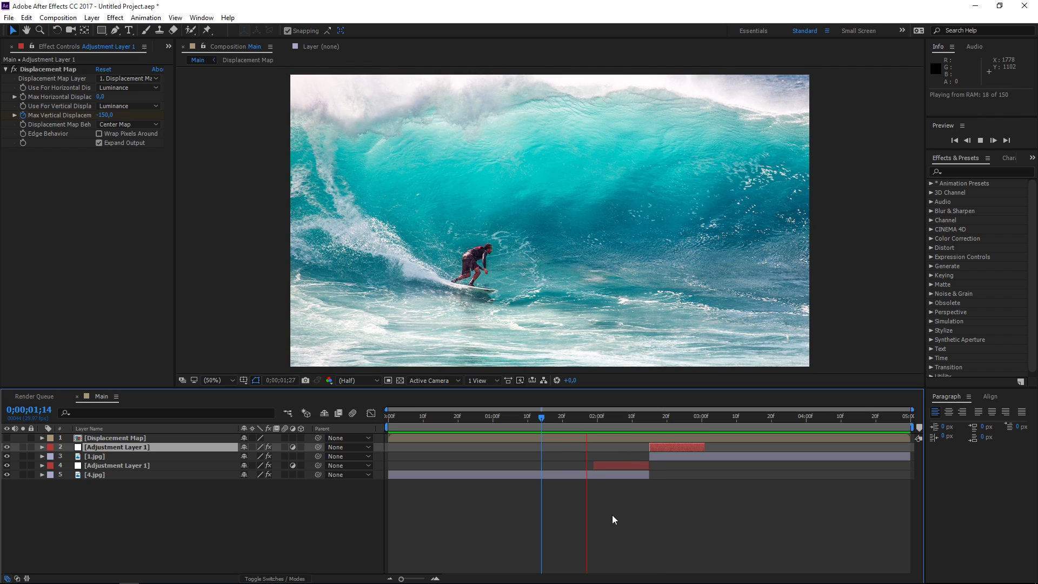